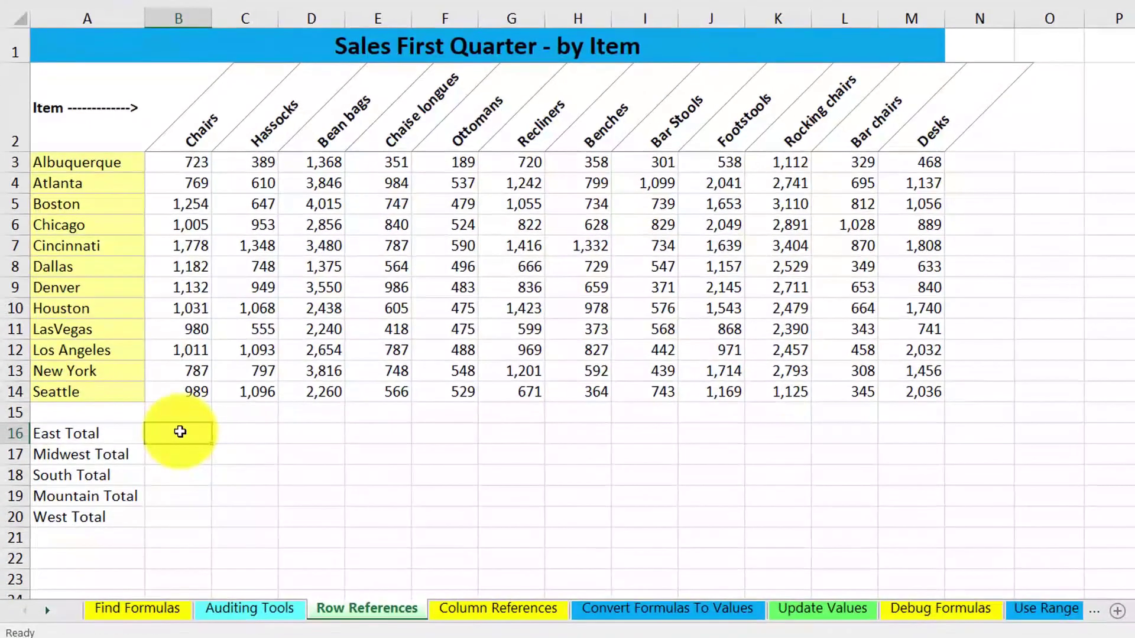
- Enter =SUM(14:14,4:4) in B16 for the East Total, referencing the entire Seattle and Atlanta rows
{"action": "type", "text": "="}
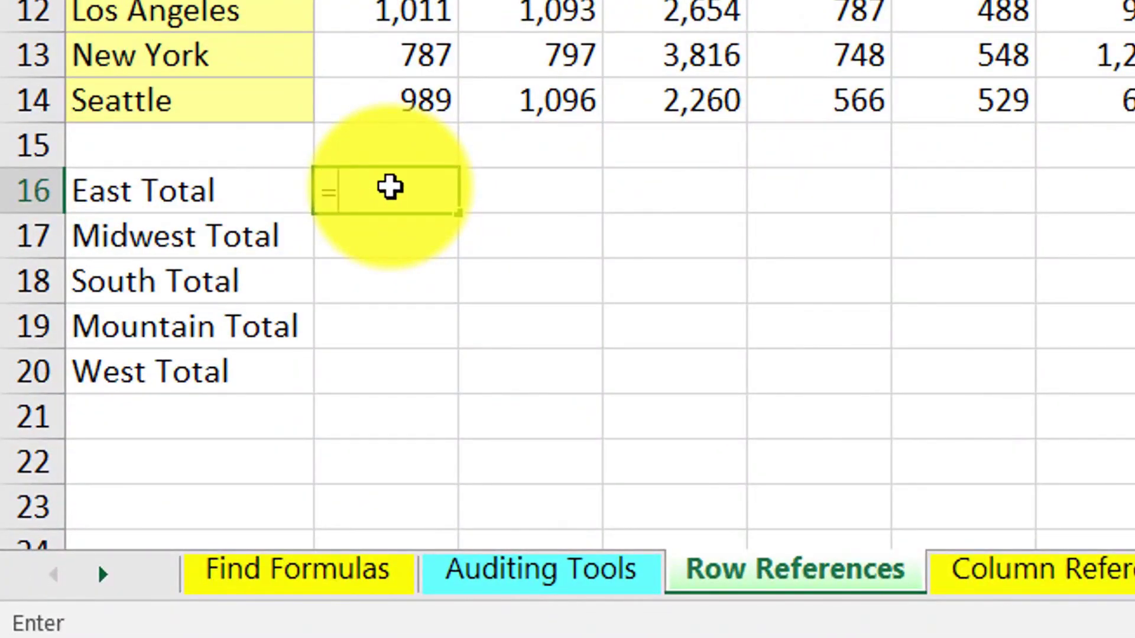
{"action": "type", "text": "sum(14:14"}
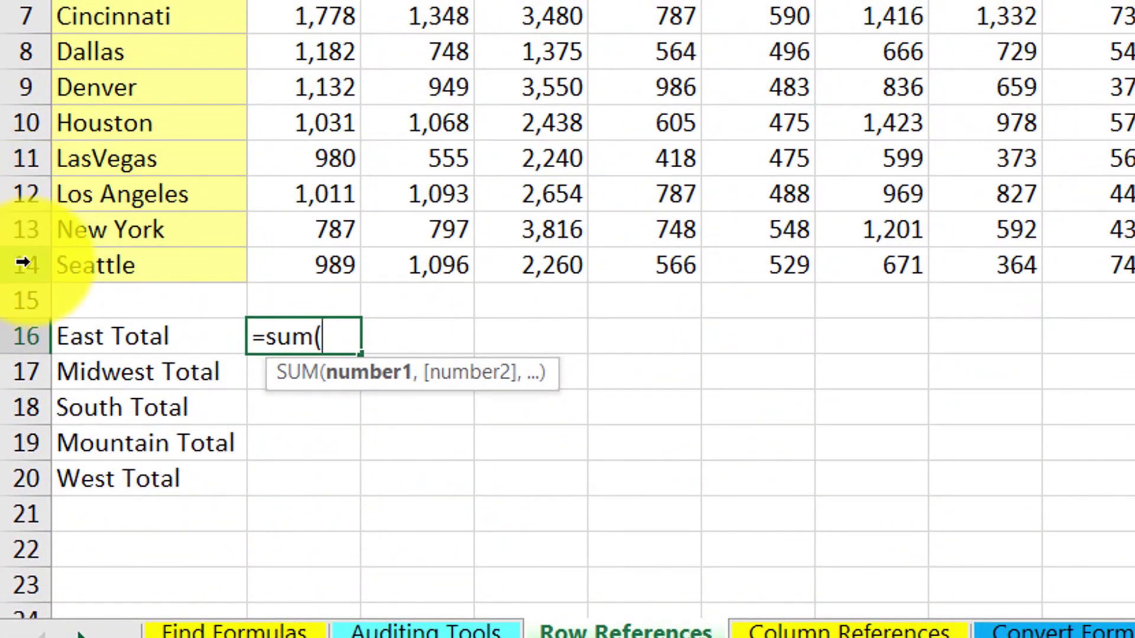
{"action": "left_click", "coordinate": [23, 263]}
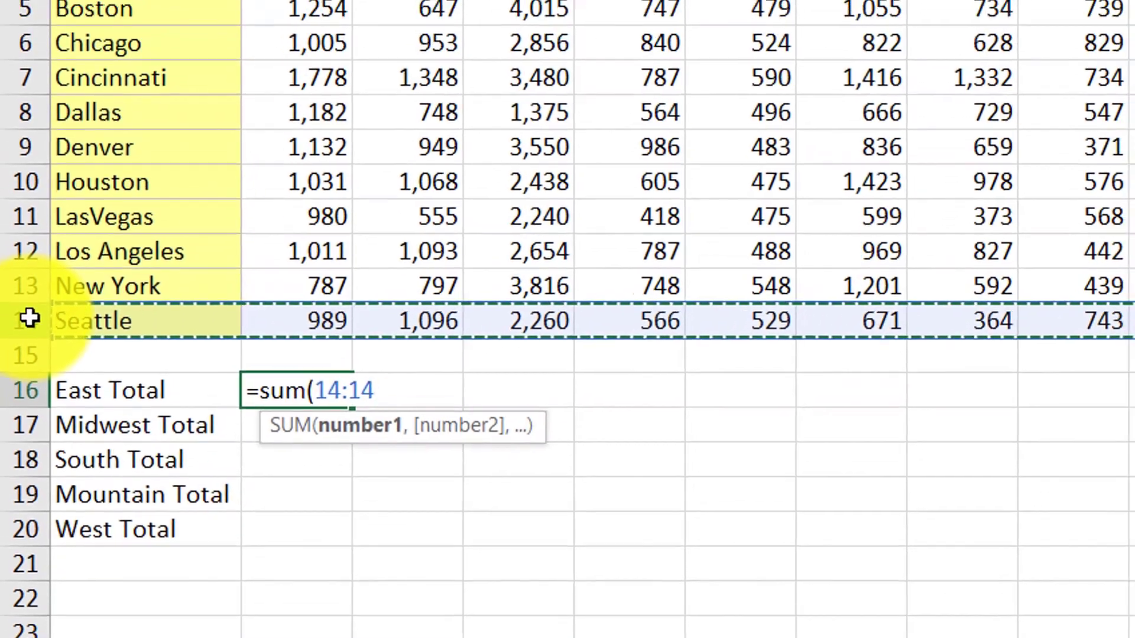
{"action": "type", "text": ","}
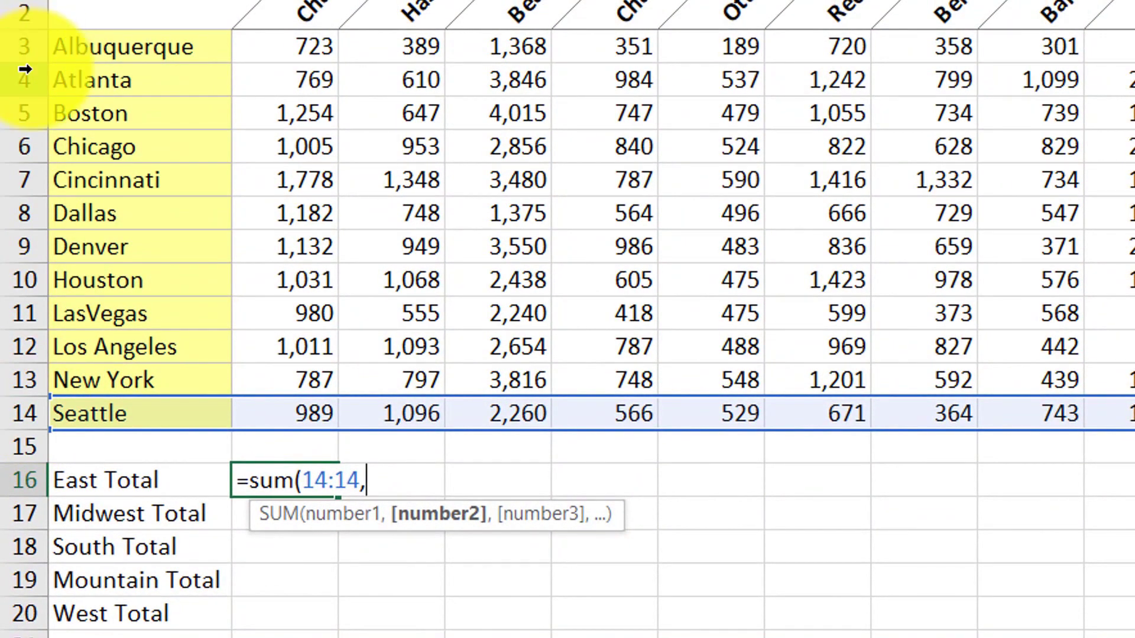
{"action": "left_click", "coordinate": [25, 72]}
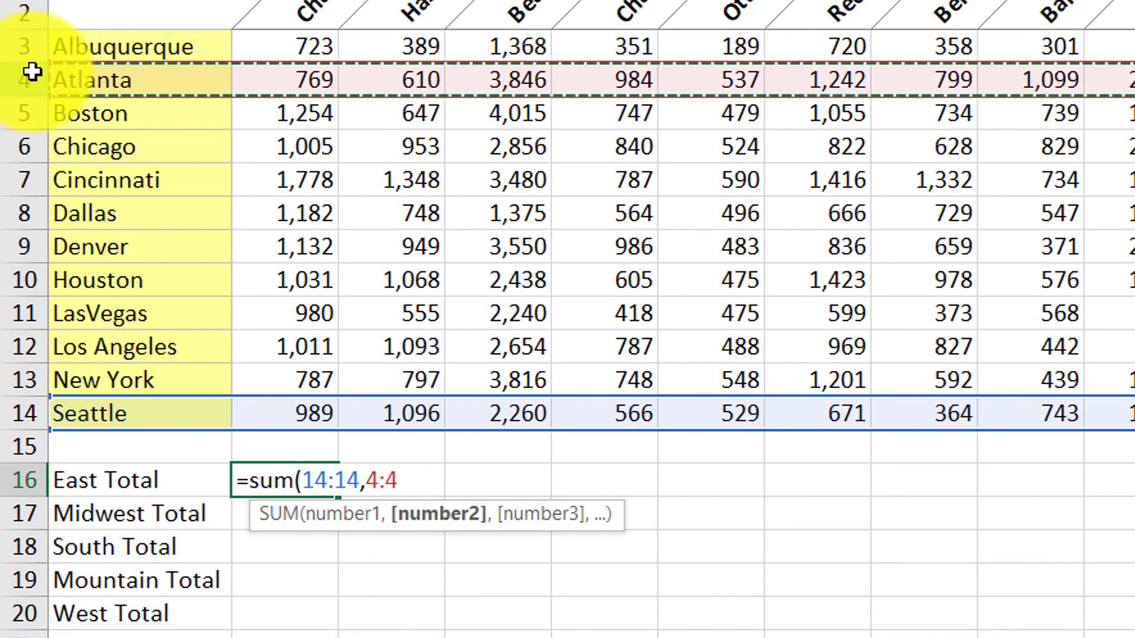
{"action": "type", "text": ")"}
{"action": "key", "text": "Return"}
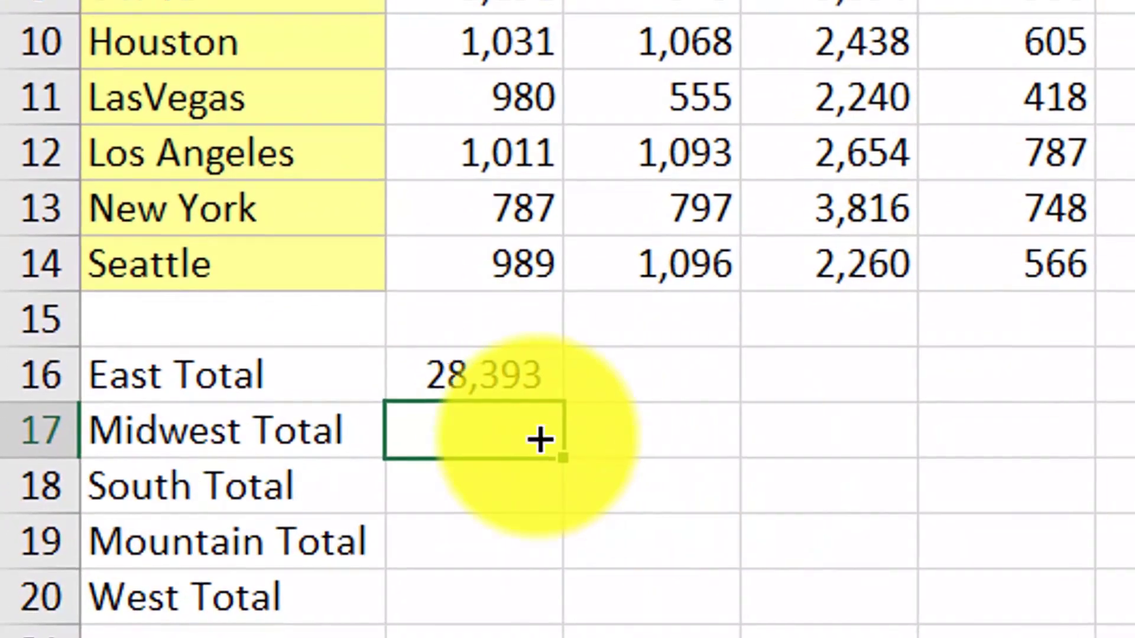
- Select the entire Seattle and Atlanta rows together to check their combined sum against the East Total, and clear the selection
{"action": "left_click", "coordinate": [509, 383]}
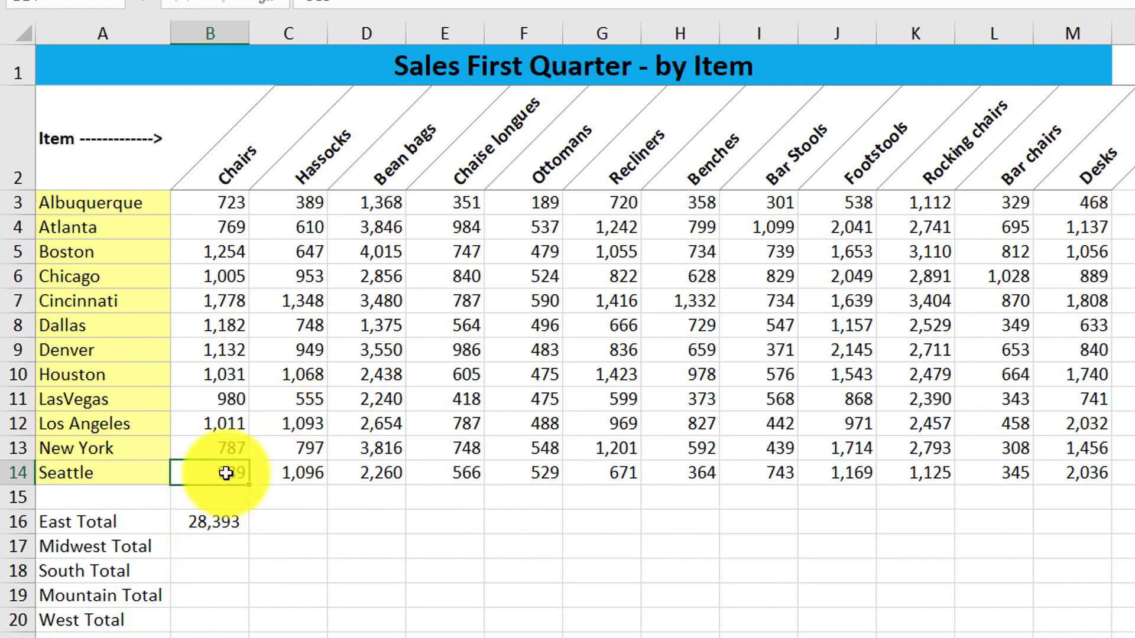
{"action": "left_click", "coordinate": [13, 476]}
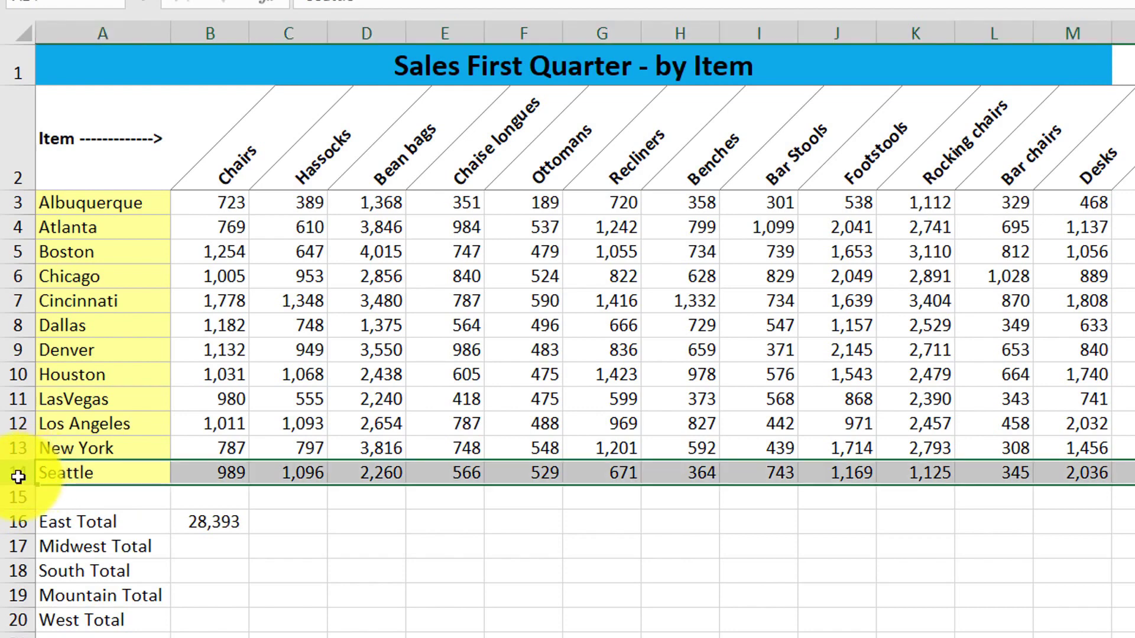
{"action": "left_click", "coordinate": [13, 228], "text": "ctrl"}
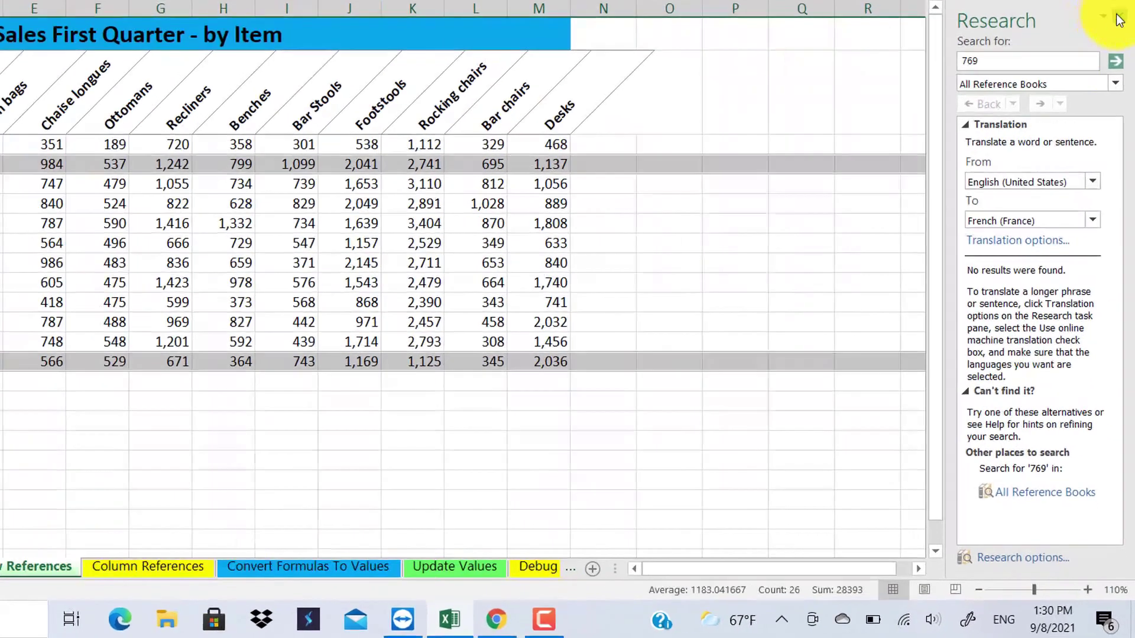
{"action": "left_click", "coordinate": [1123, 155]}
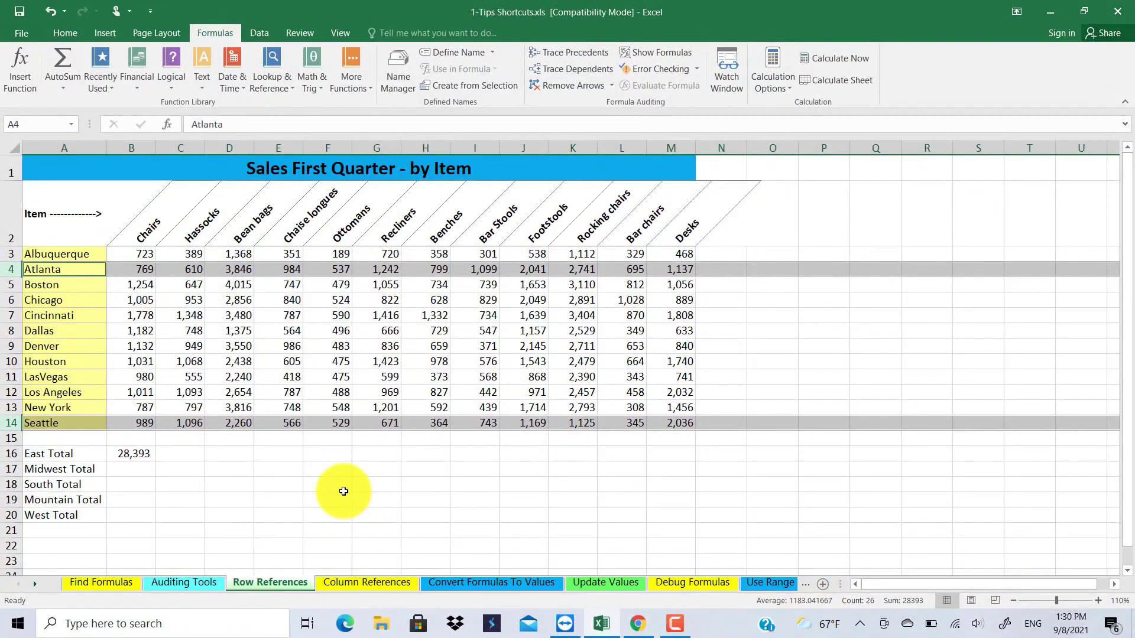
{"action": "left_click", "coordinate": [260, 468]}
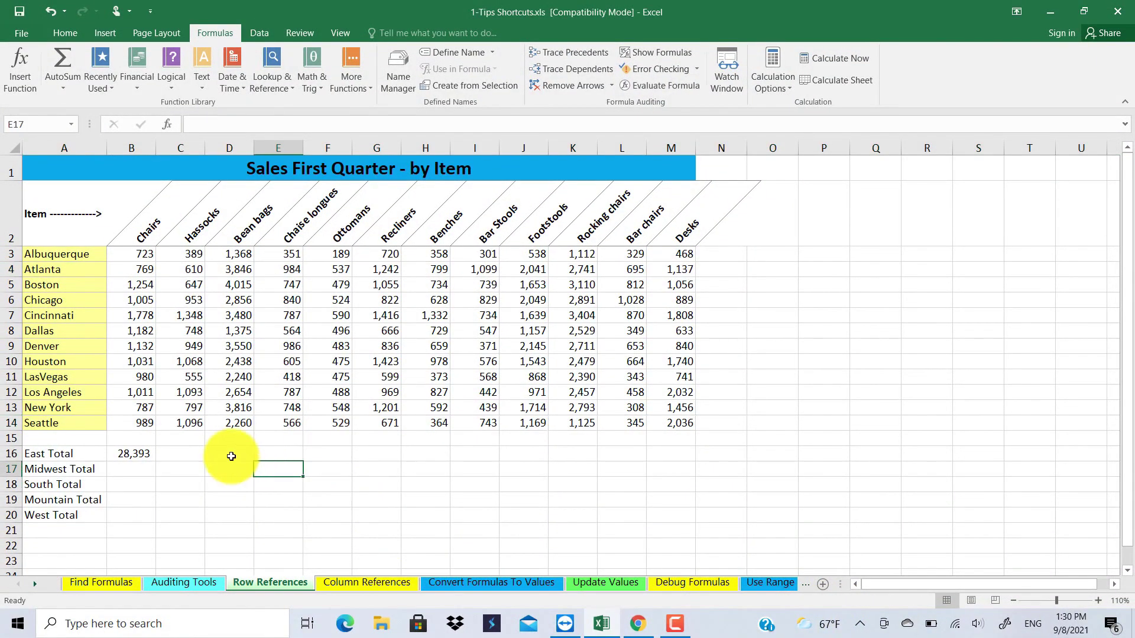
{"action": "left_click", "coordinate": [231, 456]}
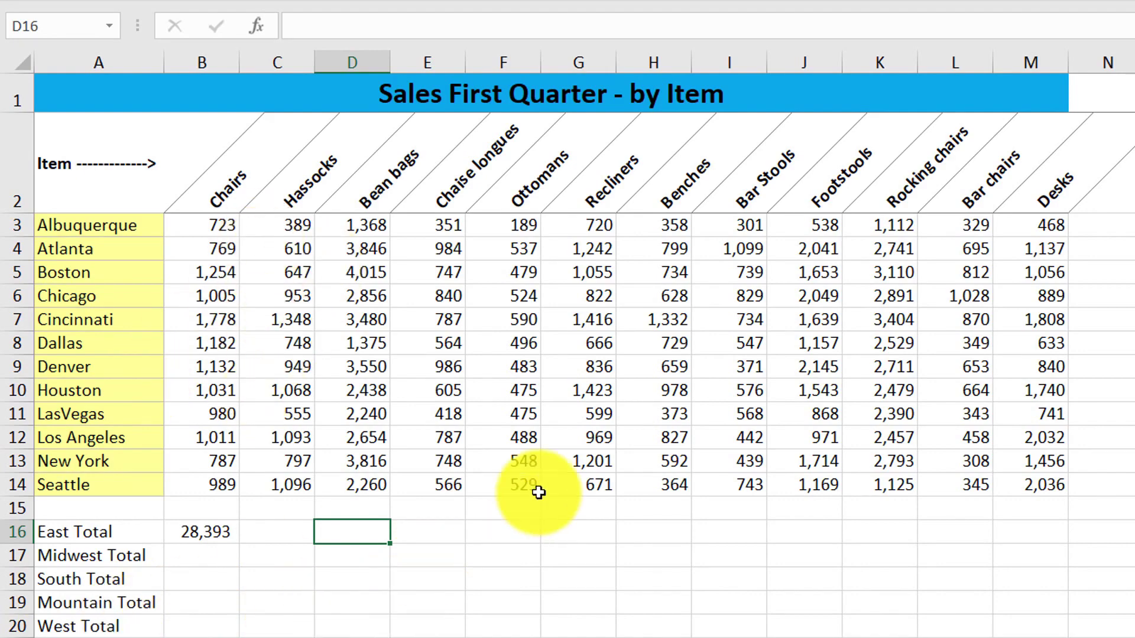
{"action": "left_click", "coordinate": [646, 603]}
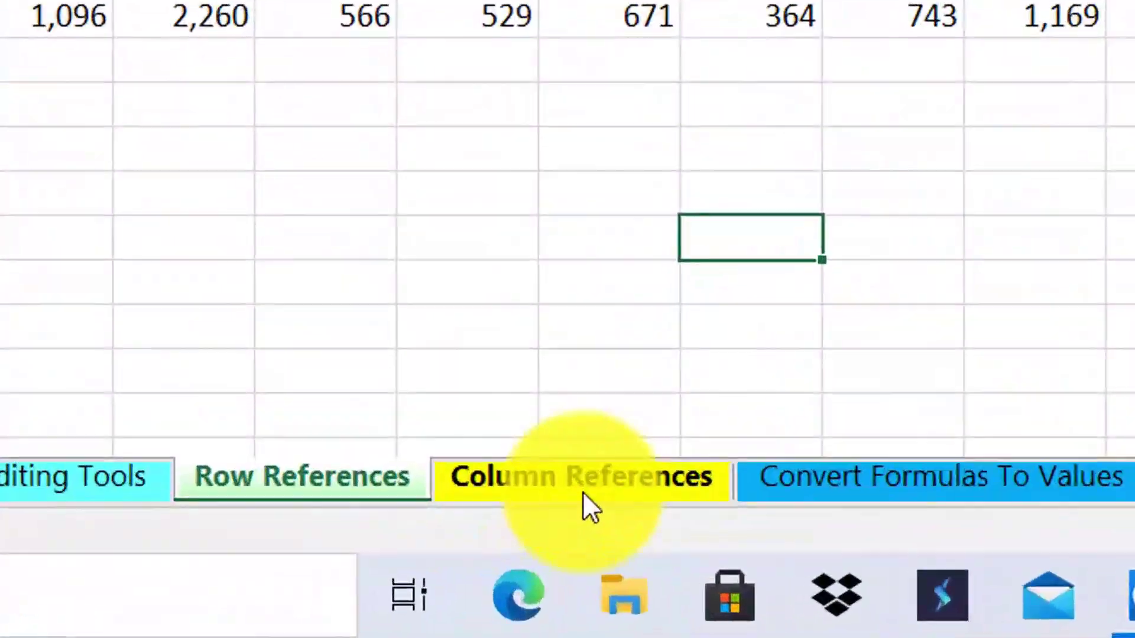
- Open the Column References sheet and go through the first employee record's fields from Employee Name to Job Rating
{"action": "left_click", "coordinate": [369, 589]}
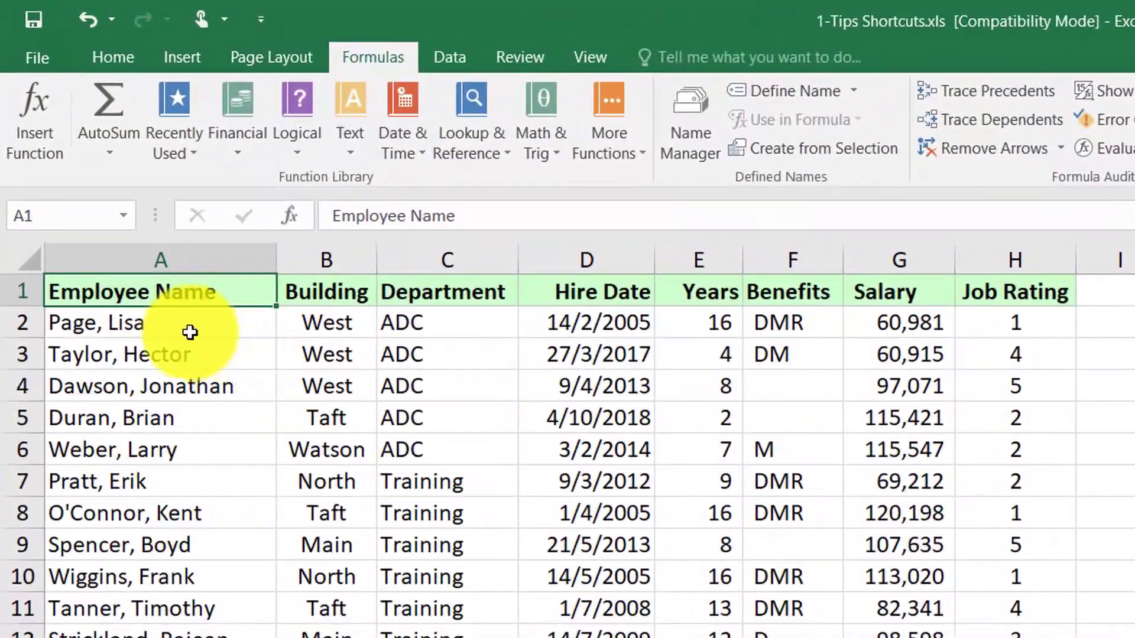
{"action": "left_click", "coordinate": [150, 324]}
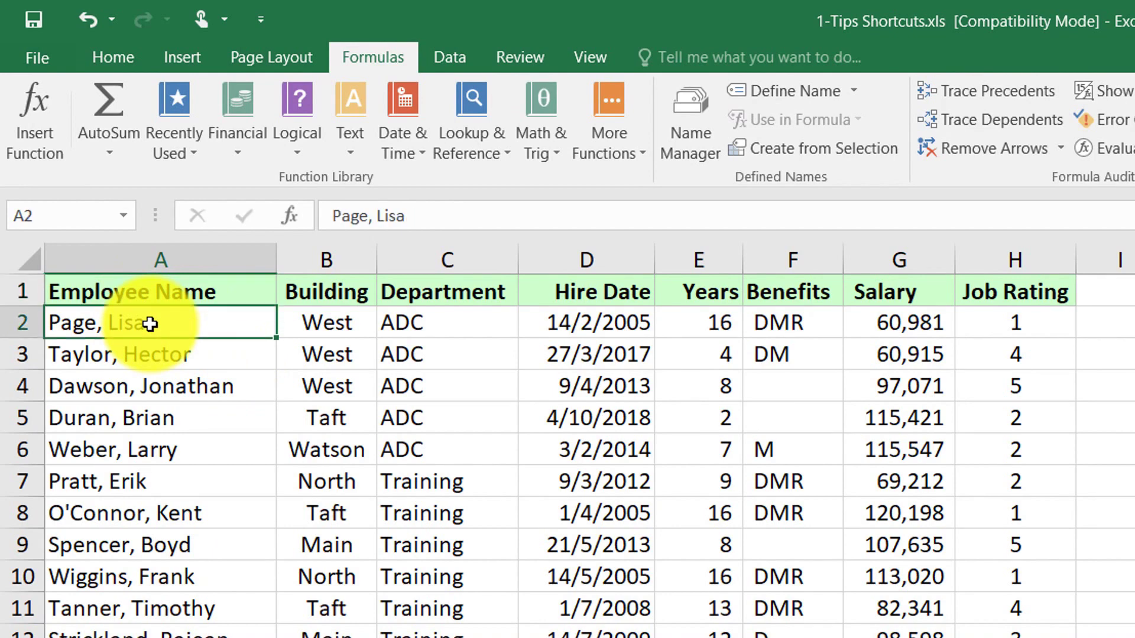
{"action": "key", "text": "Right"}
{"action": "key", "text": "Right"}
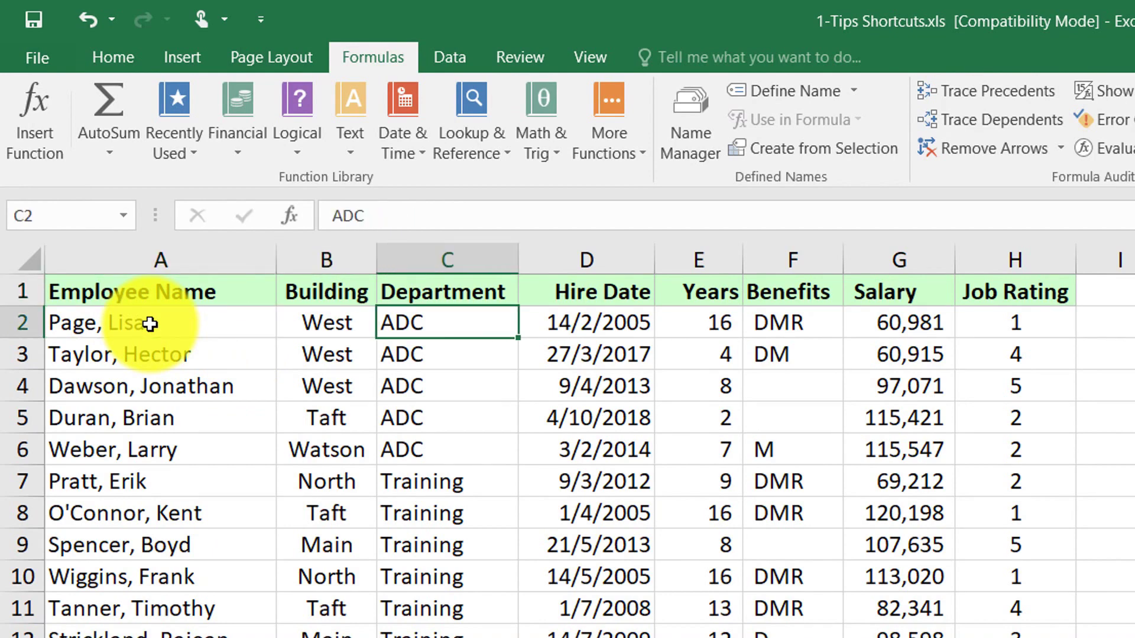
{"action": "key", "text": "Right"}
{"action": "key", "text": "Right"}
{"action": "key", "text": "Right"}
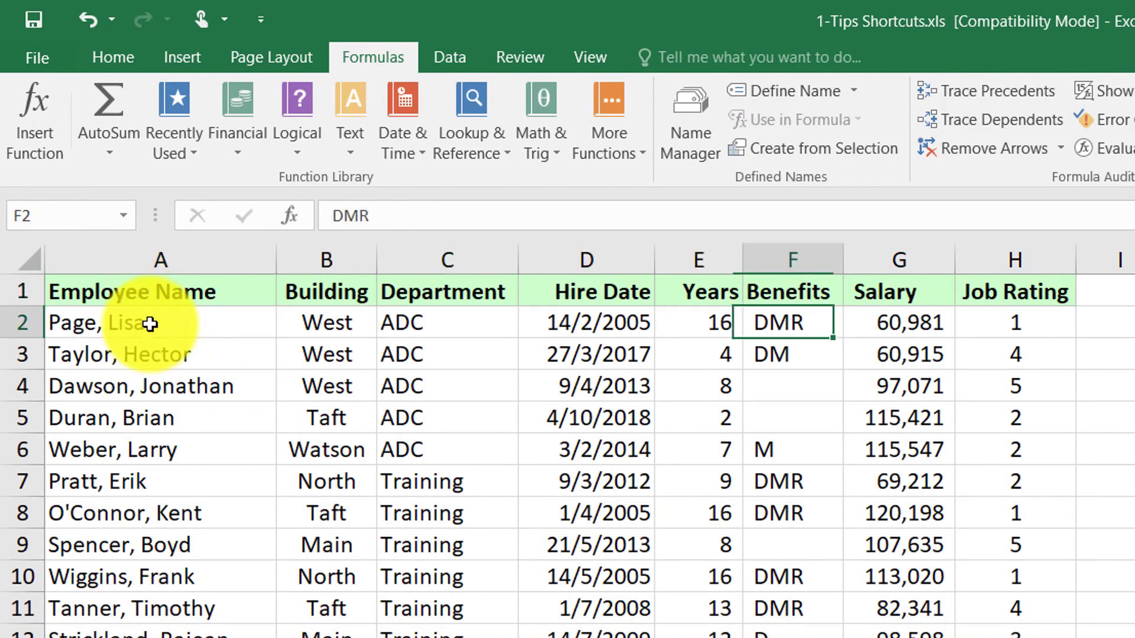
{"action": "key", "text": "Right"}
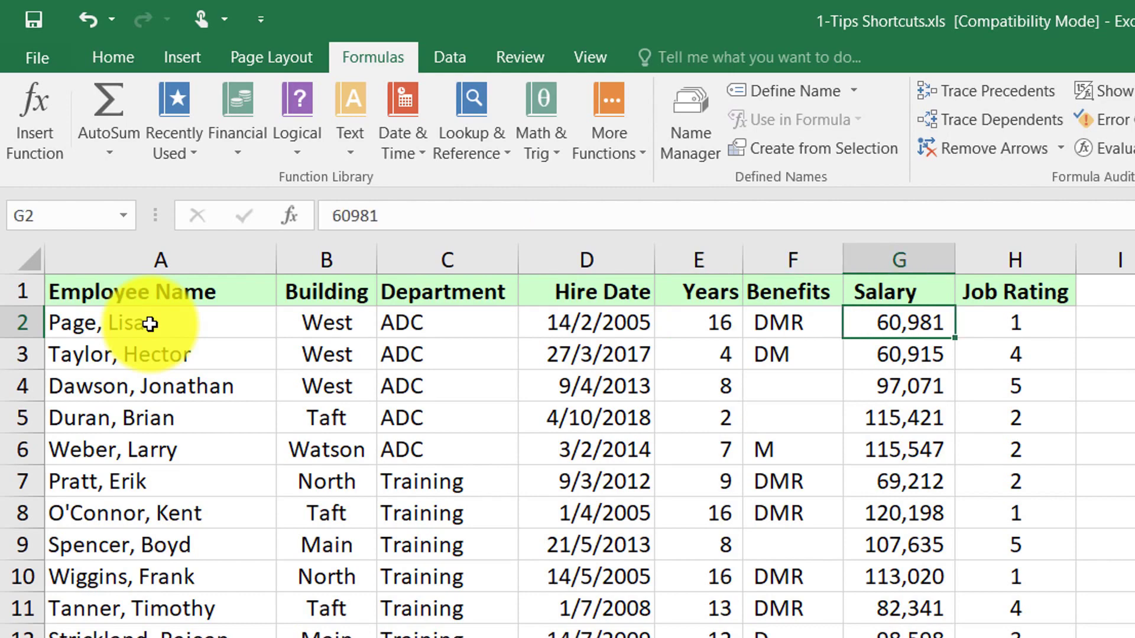
{"action": "key", "text": "Right"}
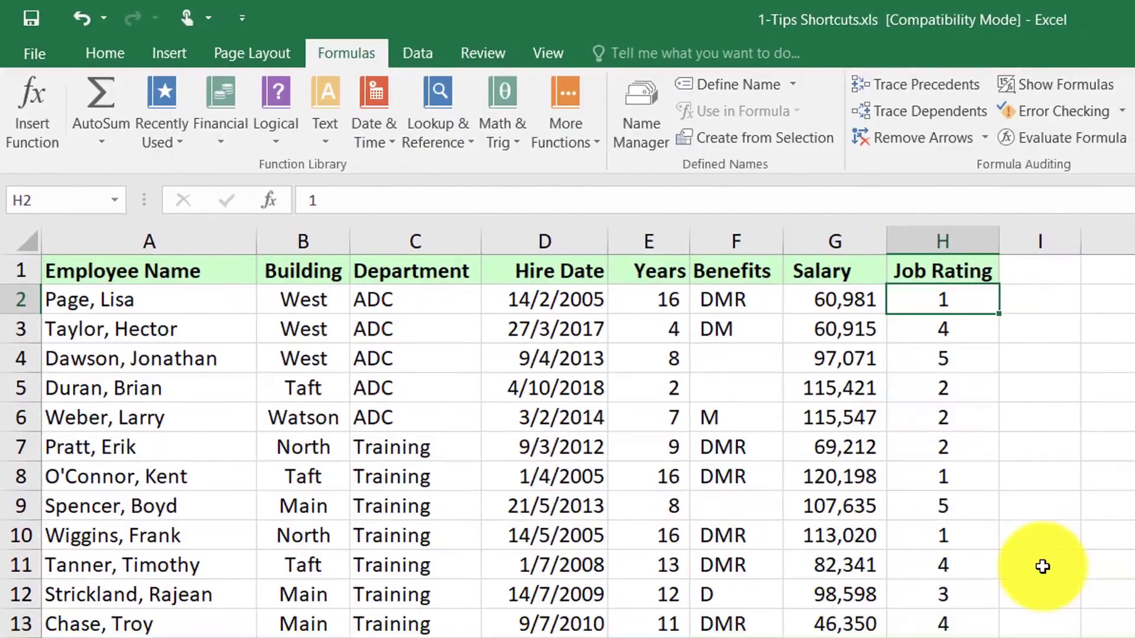
- Go down the Job Rating column to row 151 to examine the length of the employee list
{"action": "key", "text": "Down"}
{"action": "key", "text": "Down"}
{"action": "key", "text": "Down"}
{"action": "key", "text": "Down"}
{"action": "key", "text": "Down"}
{"action": "key", "text": "Down"}
{"action": "key", "text": "Down"}
{"action": "key", "text": "Down"}
{"action": "key", "text": "Down"}
{"action": "key", "text": "Down"}
{"action": "key", "text": "Down"}
{"action": "key", "text": "Down"}
{"action": "key", "text": "Down"}
{"action": "key", "text": "Down"}
{"action": "key", "text": "Down"}
{"action": "key", "text": "Down"}
{"action": "key", "text": "Down"}
{"action": "key", "text": "Down"}
{"action": "key", "text": "Down"}
{"action": "key", "text": "Down"}
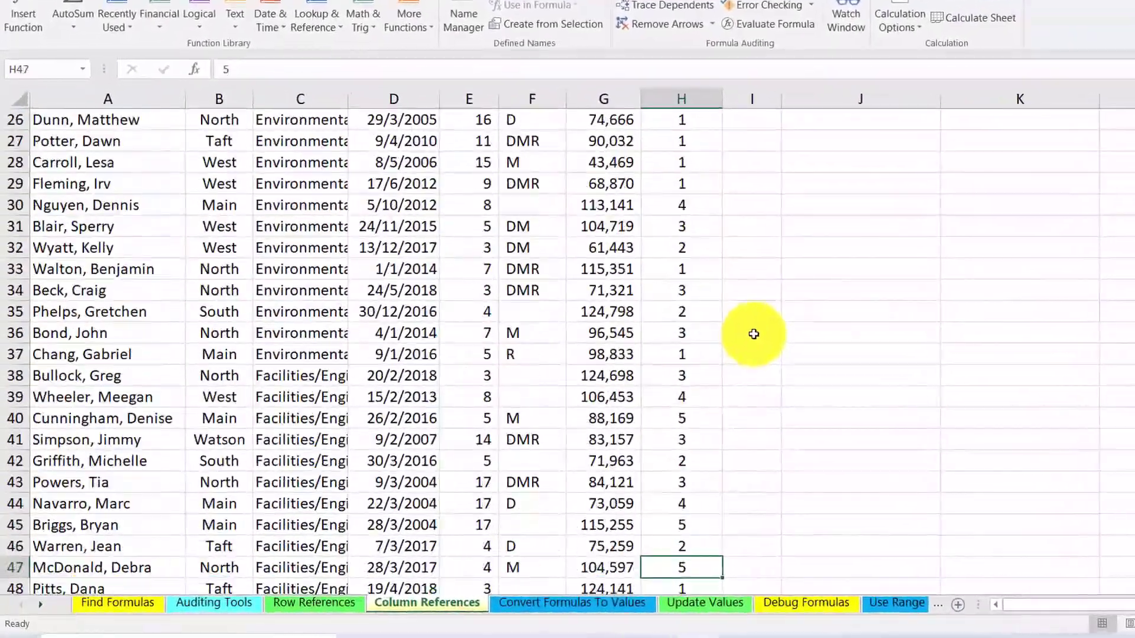
{"action": "key", "text": "Down"}
{"action": "key", "text": "Down"}
{"action": "key", "text": "Down"}
{"action": "key", "text": "Down"}
{"action": "key", "text": "Down"}
{"action": "key", "text": "Down"}
{"action": "key", "text": "Down"}
{"action": "key", "text": "Down"}
{"action": "key", "text": "Down"}
{"action": "key", "text": "Down"}
{"action": "key", "text": "Down"}
{"action": "key", "text": "Down"}
{"action": "key", "text": "Down"}
{"action": "key", "text": "Down"}
{"action": "key", "text": "Down"}
{"action": "key", "text": "Down"}
{"action": "key", "text": "Down"}
{"action": "key", "text": "Down"}
{"action": "key", "text": "Down"}
{"action": "key", "text": "Down"}
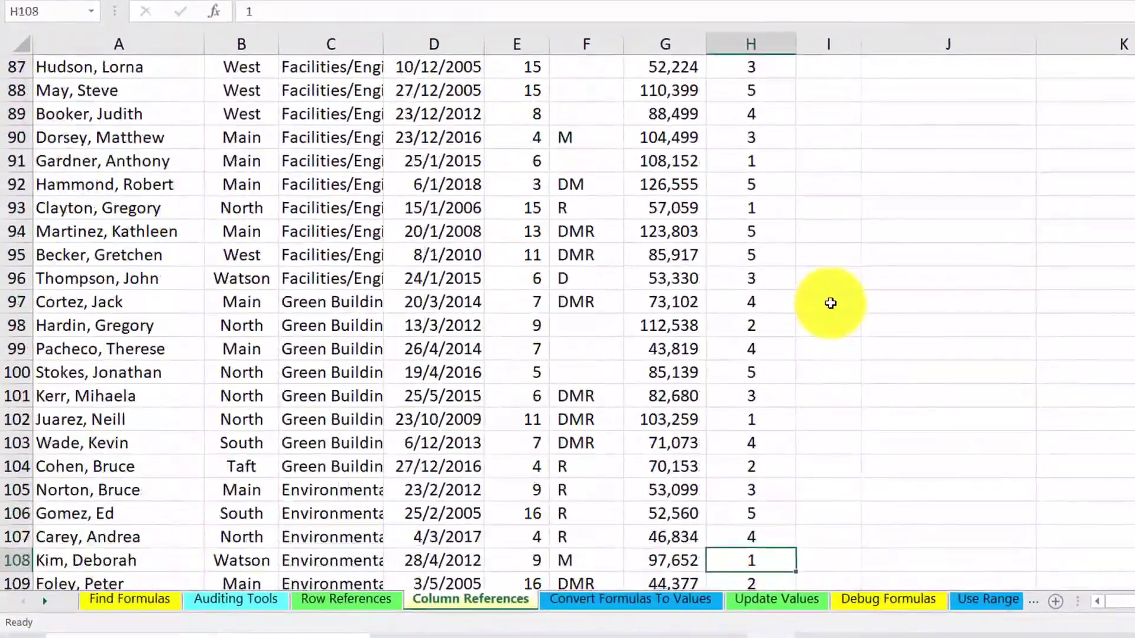
{"action": "key", "text": "Down"}
{"action": "key", "text": "Down"}
{"action": "key", "text": "Down"}
{"action": "key", "text": "Down"}
{"action": "key", "text": "Down"}
{"action": "key", "text": "Down"}
{"action": "key", "text": "Down"}
{"action": "key", "text": "Down"}
{"action": "key", "text": "Down"}
{"action": "key", "text": "Down"}
{"action": "key", "text": "Down"}
{"action": "key", "text": "Down"}
{"action": "key", "text": "Down"}
{"action": "key", "text": "Down"}
{"action": "key", "text": "Down"}
{"action": "key", "text": "Down"}
{"action": "key", "text": "Down"}
{"action": "key", "text": "Down"}
{"action": "key", "text": "Down"}
{"action": "key", "text": "Down"}
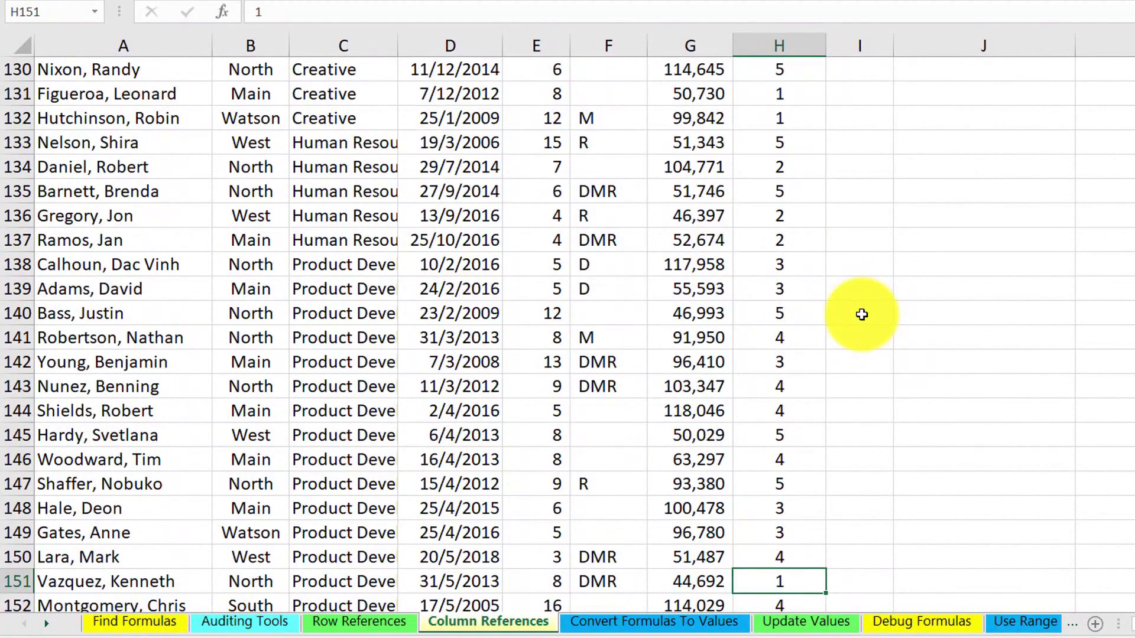
- Go back up the Job Rating column to the first employee's rating in H2
{"action": "key", "text": "Up"}
{"action": "key", "text": "Up"}
{"action": "key", "text": "Up"}
{"action": "key", "text": "Up"}
{"action": "key", "text": "Up"}
{"action": "key", "text": "Up"}
{"action": "key", "text": "Up"}
{"action": "key", "text": "Up"}
{"action": "key", "text": "Up"}
{"action": "key", "text": "Up"}
{"action": "key", "text": "Up"}
{"action": "key", "text": "Up"}
{"action": "key", "text": "Up"}
{"action": "key", "text": "Up"}
{"action": "key", "text": "Up"}
{"action": "key", "text": "Up"}
{"action": "key", "text": "Up"}
{"action": "key", "text": "Up"}
{"action": "key", "text": "Up"}
{"action": "key", "text": "Up"}
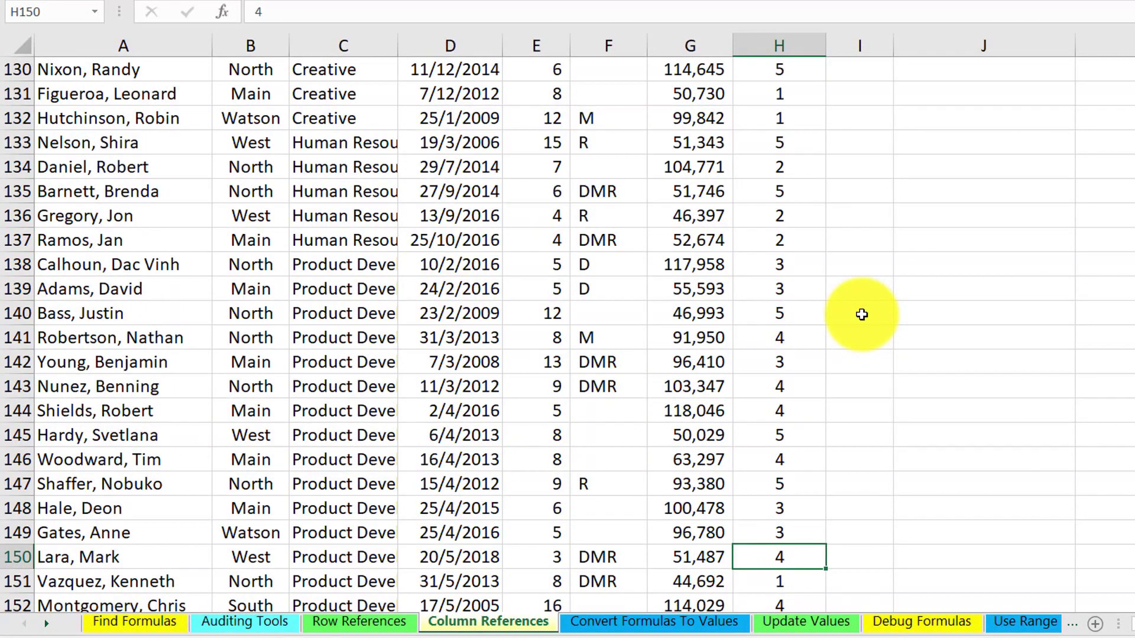
{"action": "key", "text": "Up"}
{"action": "key", "text": "Up"}
{"action": "key", "text": "Up"}
{"action": "key", "text": "Up"}
{"action": "key", "text": "Up"}
{"action": "key", "text": "Up"}
{"action": "key", "text": "Up"}
{"action": "key", "text": "Up"}
{"action": "key", "text": "Up"}
{"action": "key", "text": "Up"}
{"action": "key", "text": "Up"}
{"action": "key", "text": "Up"}
{"action": "key", "text": "Up"}
{"action": "key", "text": "Up"}
{"action": "key", "text": "Up"}
{"action": "key", "text": "Up"}
{"action": "key", "text": "Up"}
{"action": "key", "text": "Up"}
{"action": "key", "text": "Up"}
{"action": "key", "text": "Up"}
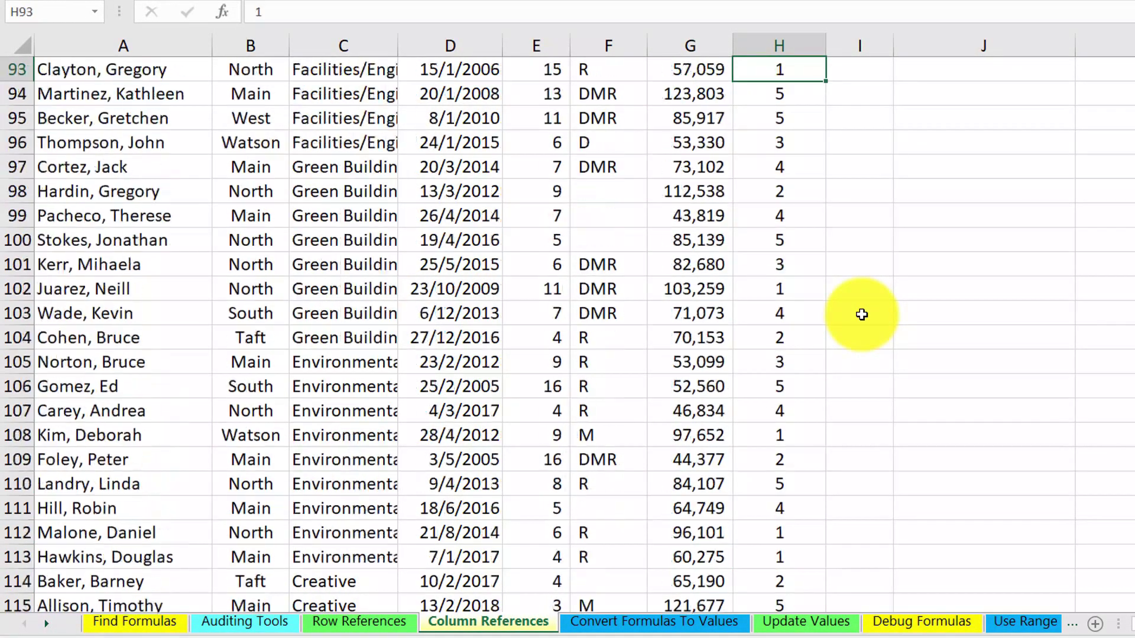
{"action": "key", "text": "Up"}
{"action": "key", "text": "Up"}
{"action": "key", "text": "Up"}
{"action": "key", "text": "Up"}
{"action": "key", "text": "Up"}
{"action": "key", "text": "Up"}
{"action": "key", "text": "Up"}
{"action": "key", "text": "Up"}
{"action": "key", "text": "Up"}
{"action": "key", "text": "Up"}
{"action": "key", "text": "Up"}
{"action": "key", "text": "Up"}
{"action": "key", "text": "Up"}
{"action": "key", "text": "Up"}
{"action": "key", "text": "Up"}
{"action": "key", "text": "Up"}
{"action": "key", "text": "Up"}
{"action": "key", "text": "Up"}
{"action": "key", "text": "Up"}
{"action": "key", "text": "Up"}
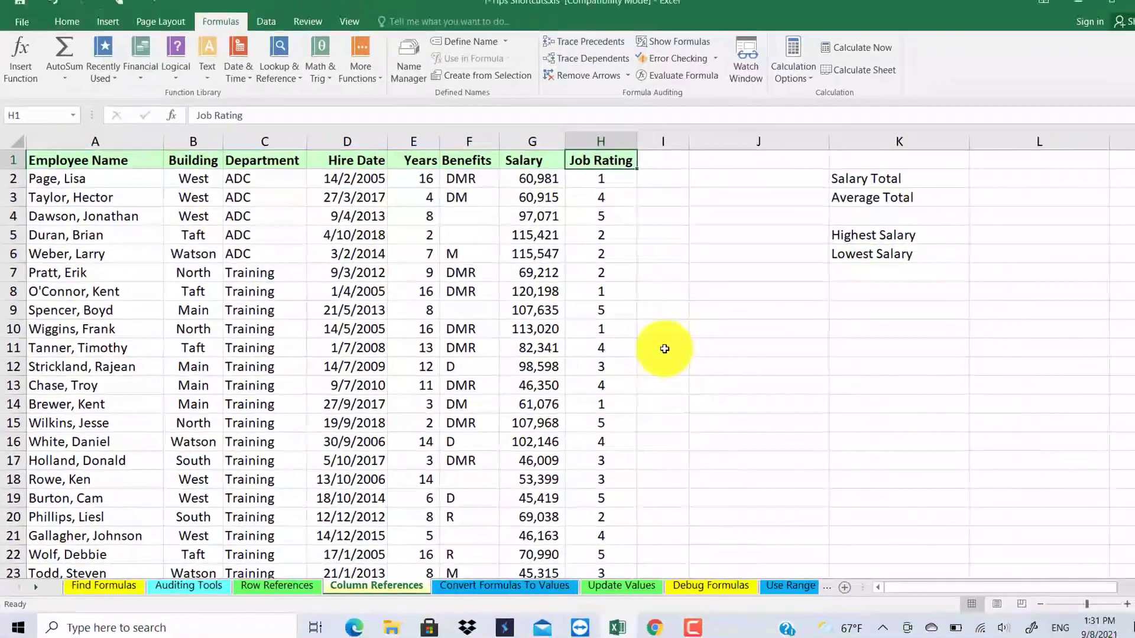
{"action": "key", "text": "Down"}
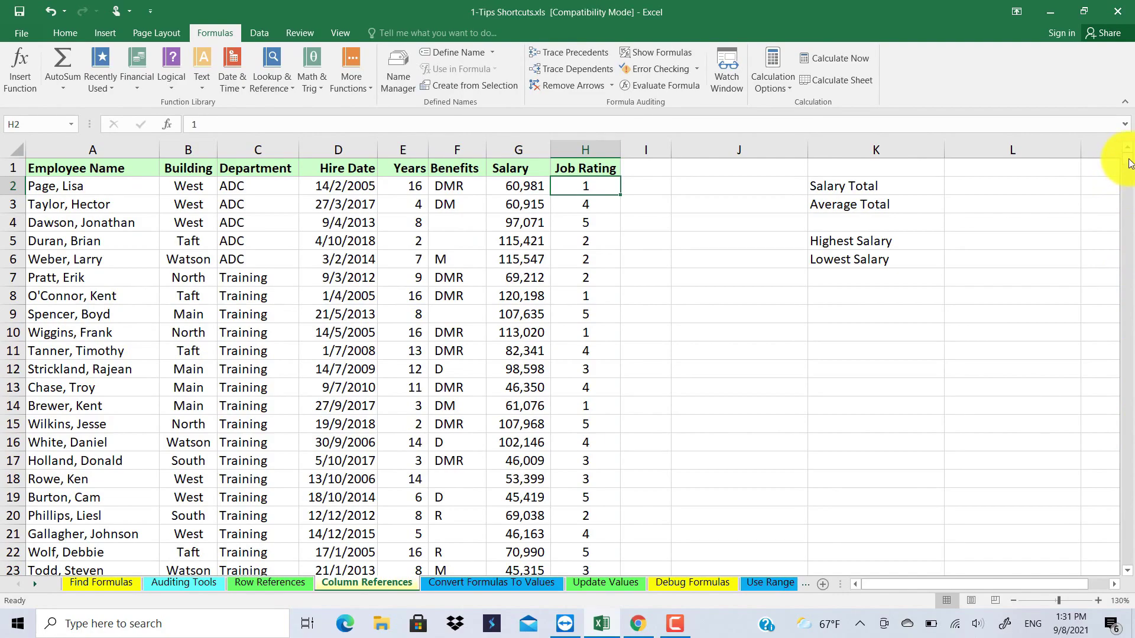
- Enter =SUM(G:G) in J2 for the Salary Total, referencing the entire Salary column, and reselect the cell
{"action": "left_click_drag", "start_coordinate": [1129, 163], "coordinate": [1125, 603]}
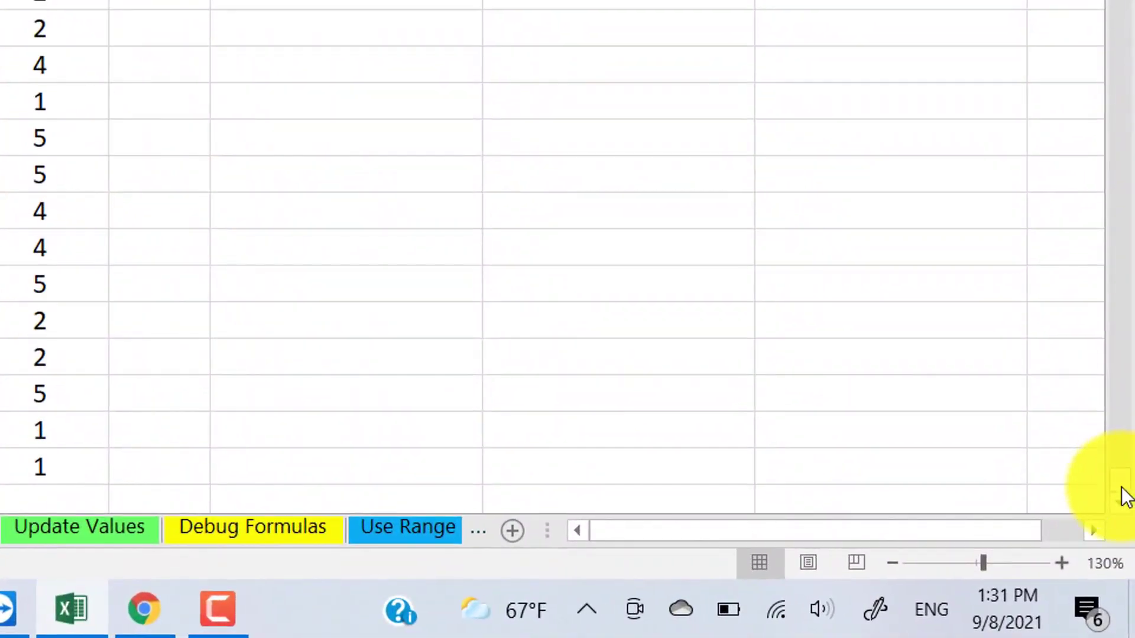
{"action": "left_click_drag", "start_coordinate": [1121, 489], "coordinate": [1120, 211]}
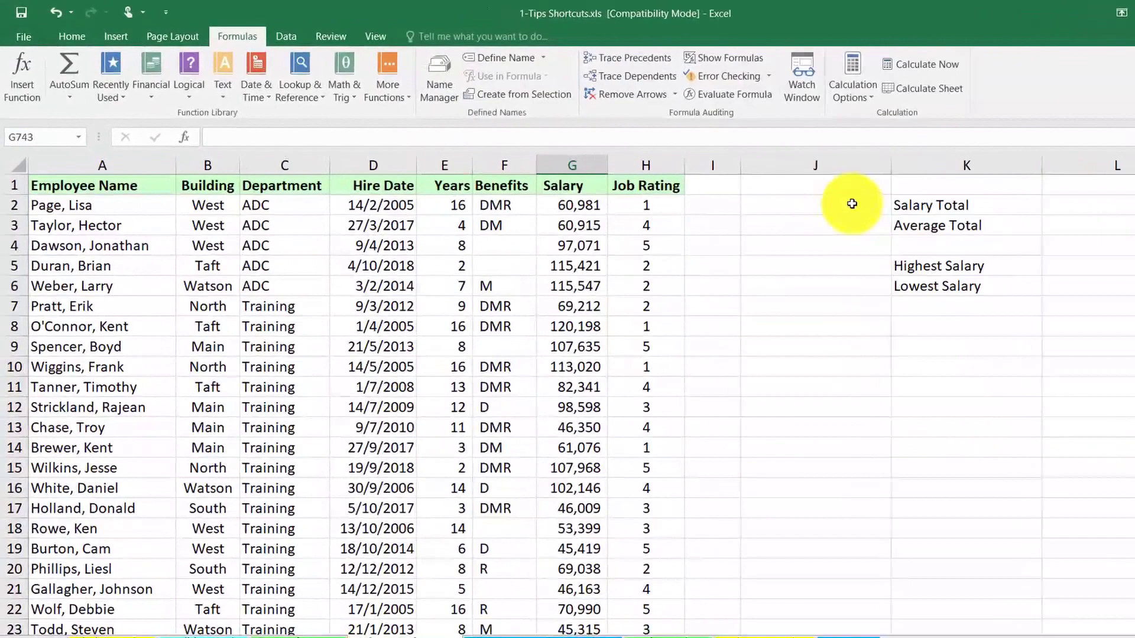
{"action": "left_click", "coordinate": [852, 204]}
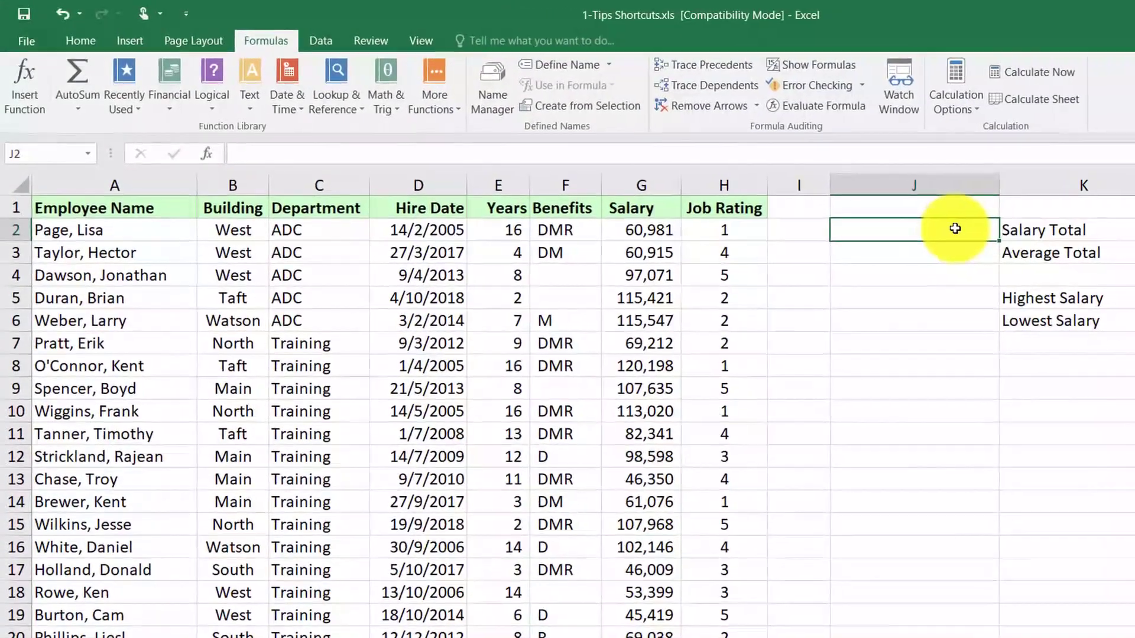
{"action": "type", "text": "="}
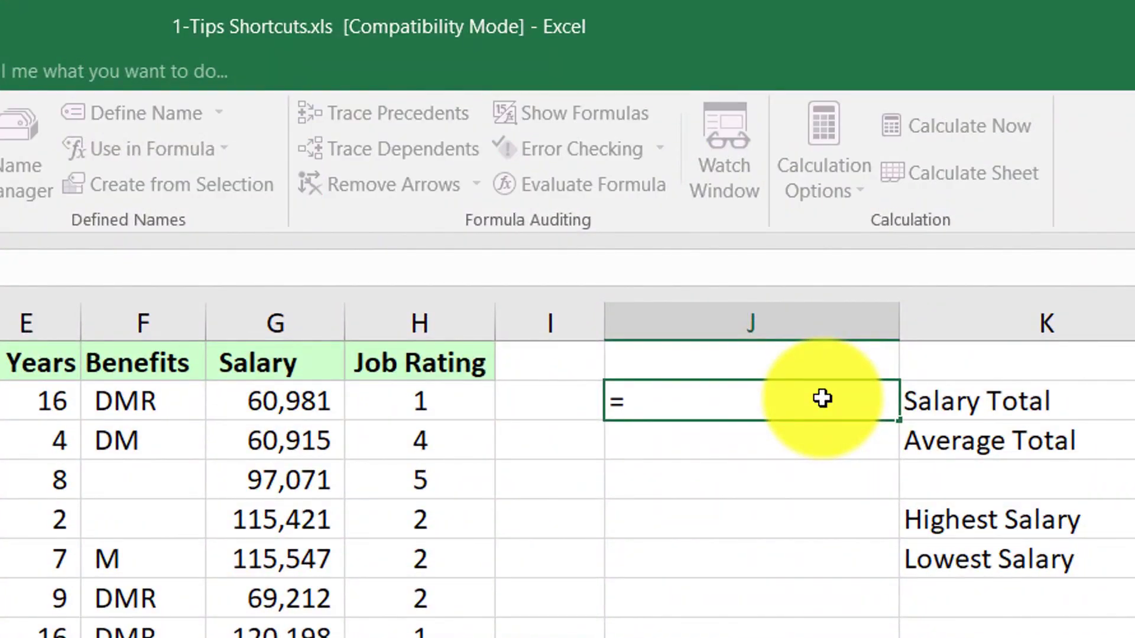
{"action": "type", "text": "sum("}
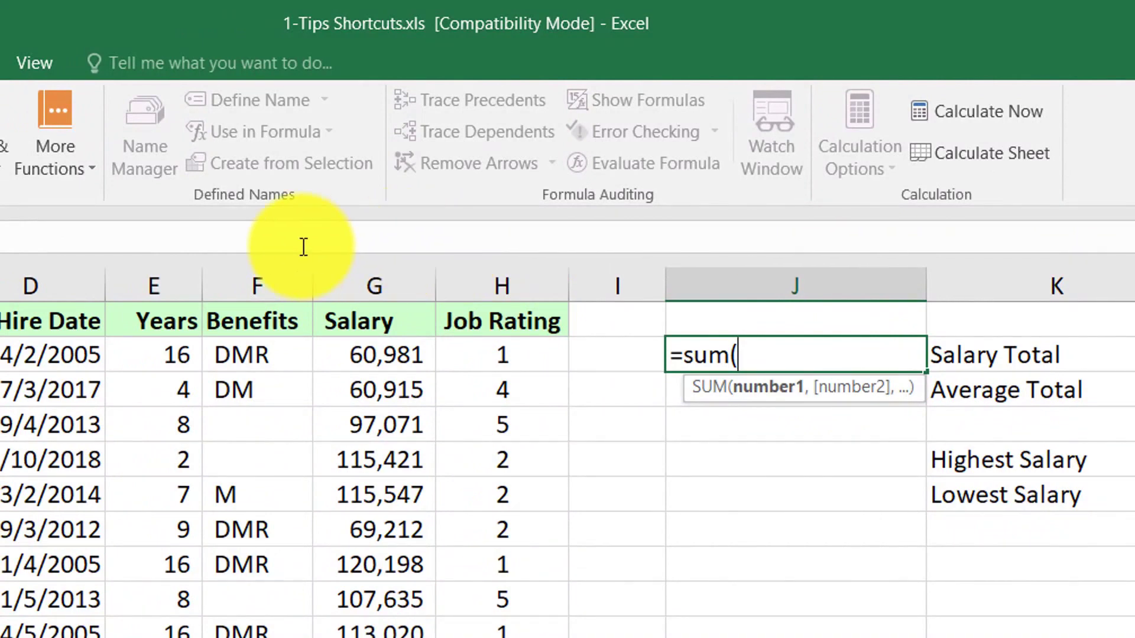
{"action": "left_click", "coordinate": [374, 288]}
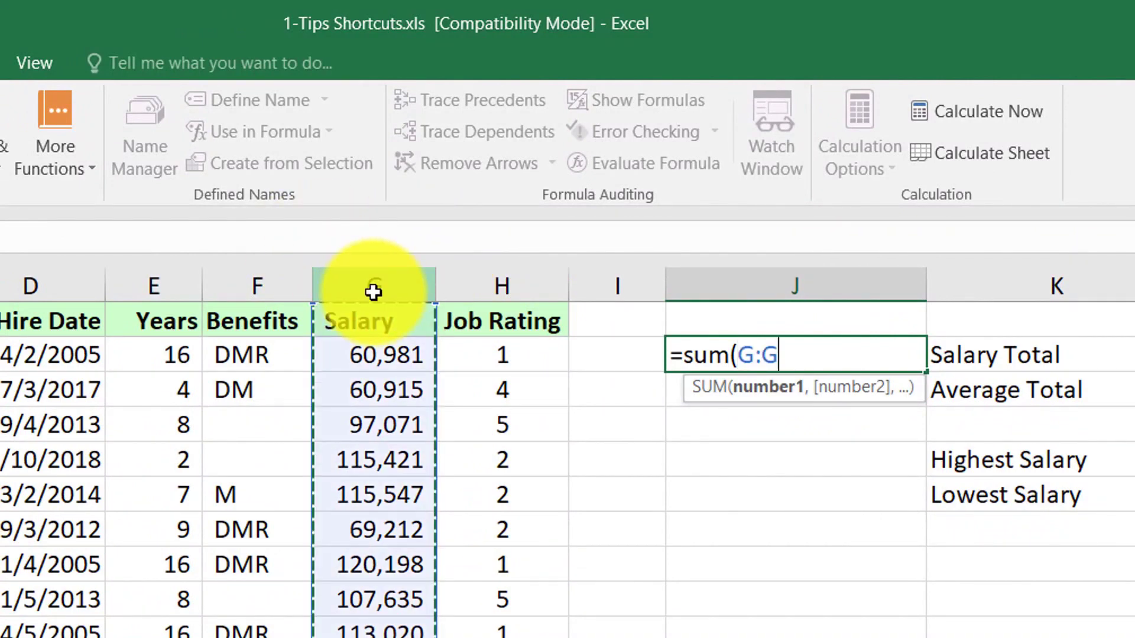
{"action": "type", "text": ")"}
{"action": "key", "text": "Return"}
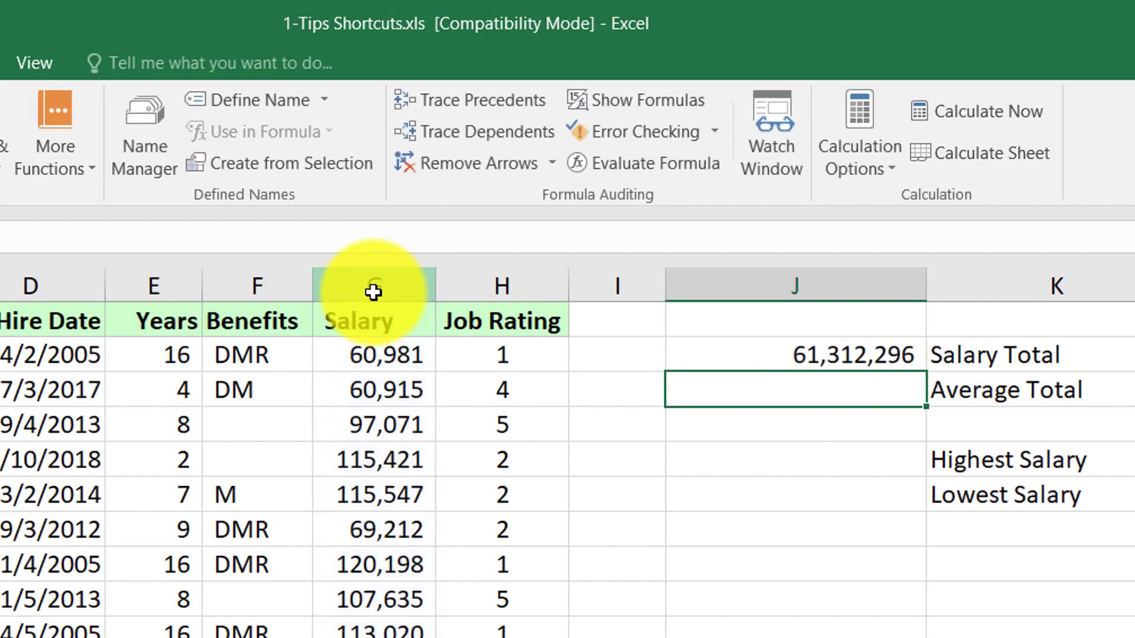
{"action": "key", "text": "Up"}
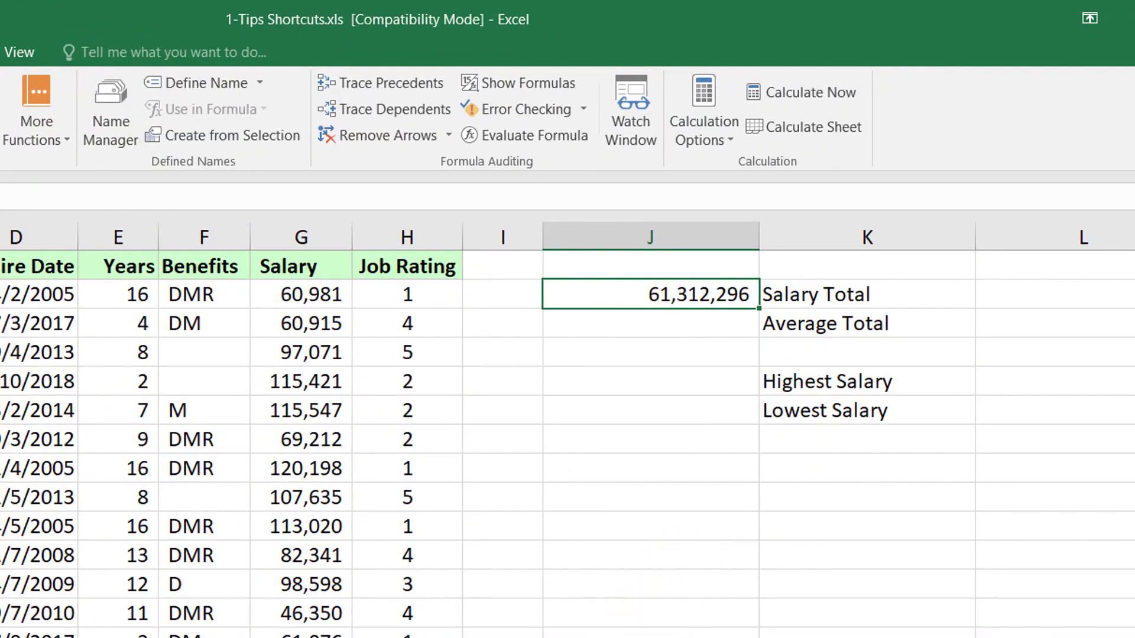
{"action": "left_click", "coordinate": [1054, 637]}
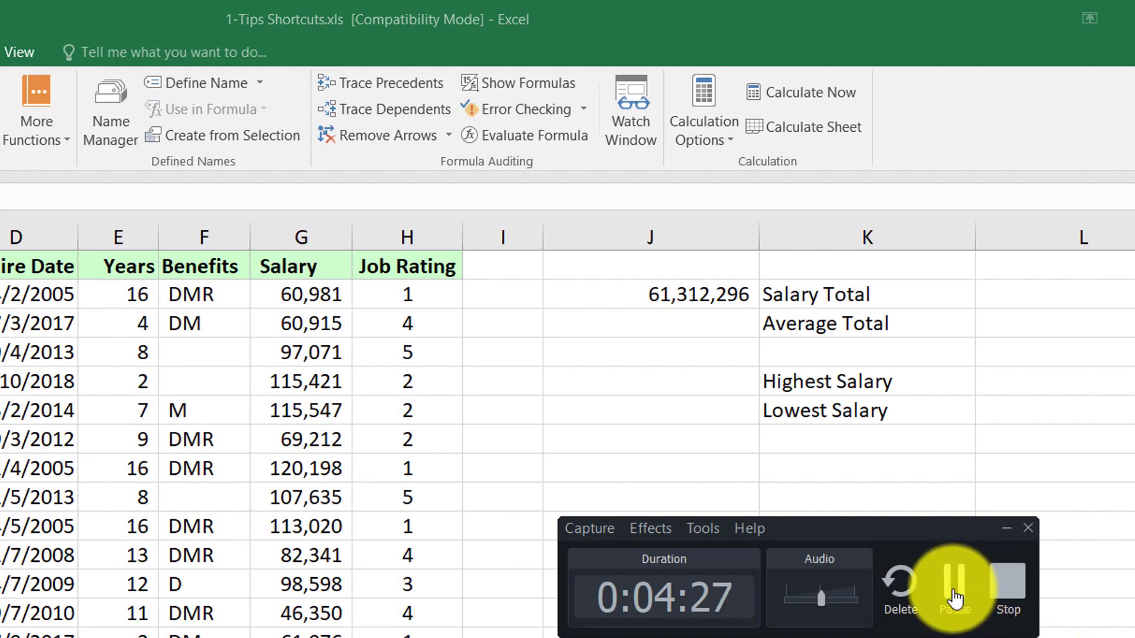
- Enter =AVERAGE(G:G) in J3 for the Average Total, referencing the entire Salary column, and reselect the cell
{"action": "left_click", "coordinate": [954, 596]}
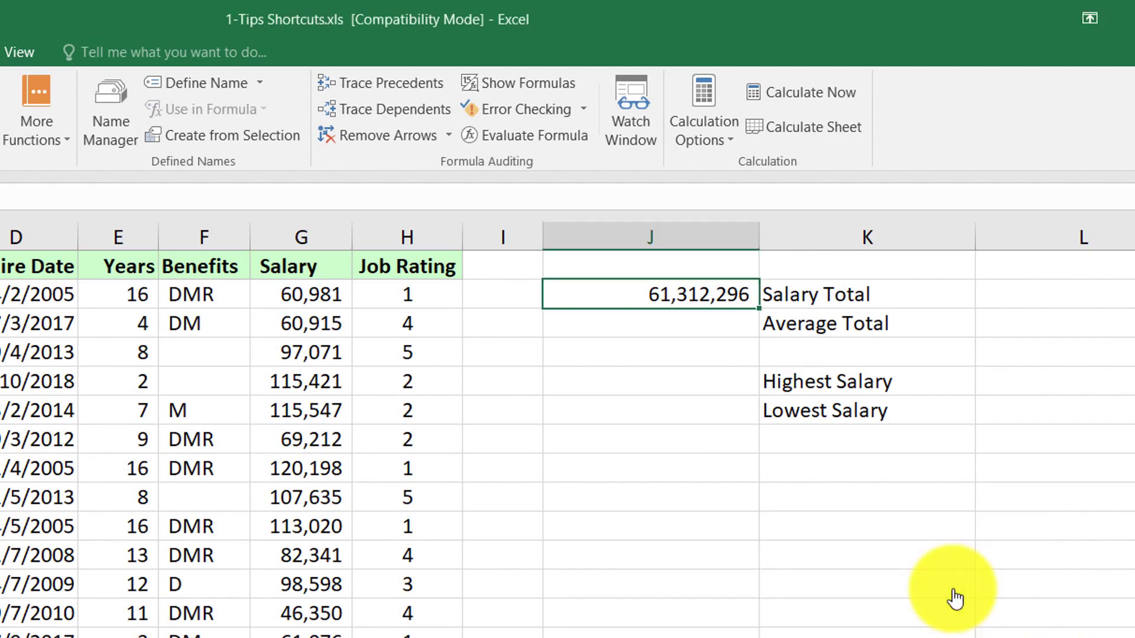
{"action": "left_click", "coordinate": [664, 318]}
{"action": "type", "text": "="}
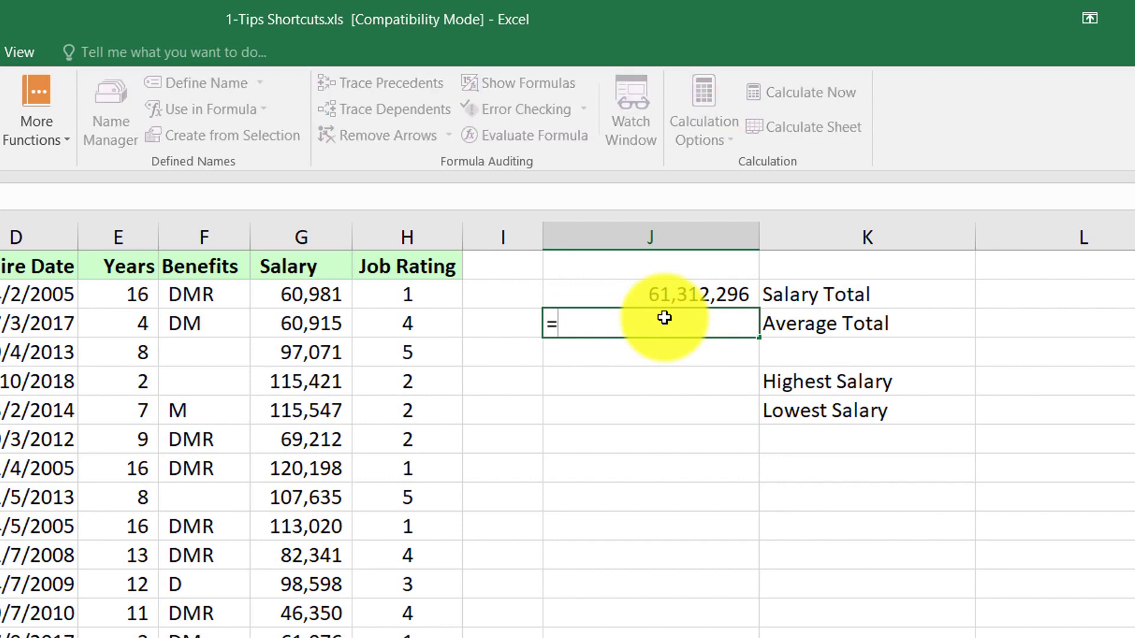
{"action": "type", "text": "av"}
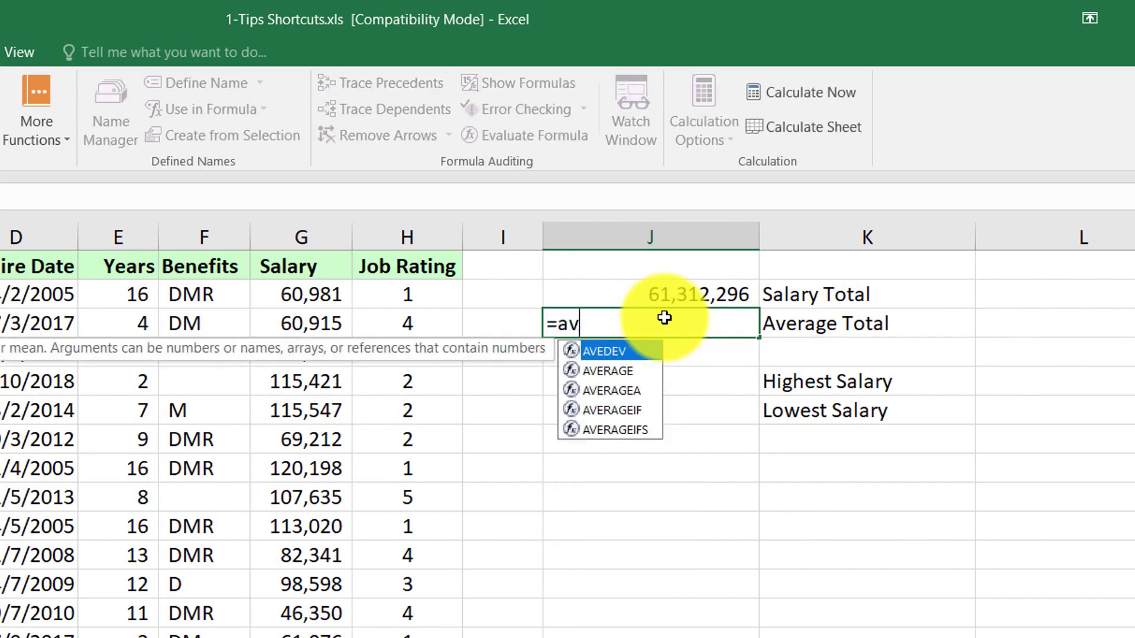
{"action": "left_click", "coordinate": [600, 377]}
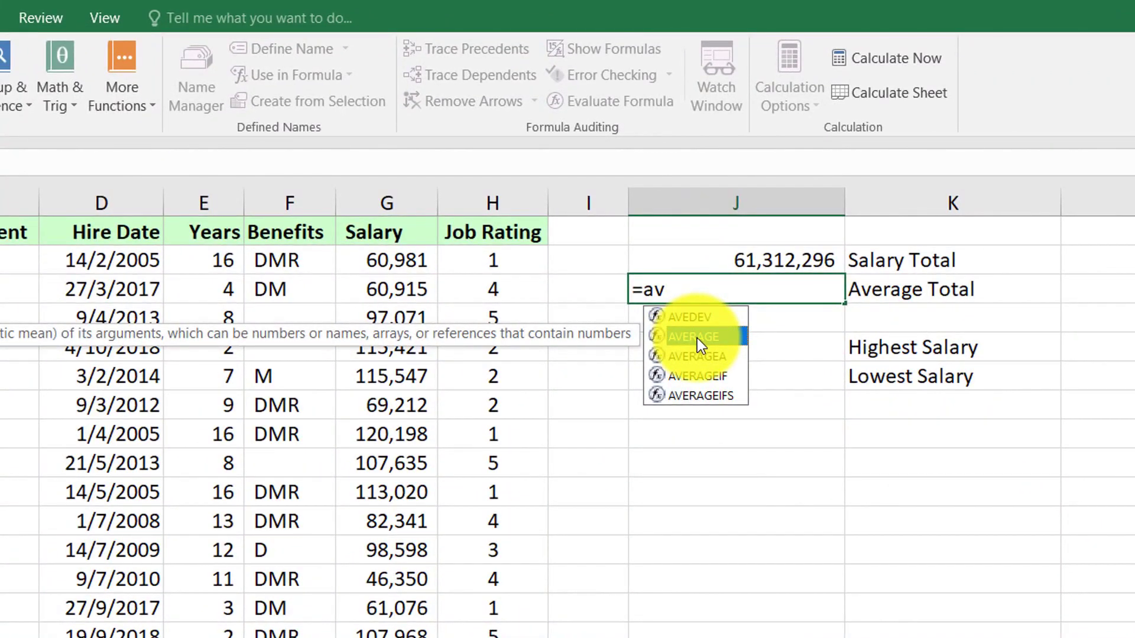
{"action": "left_click", "coordinate": [677, 286]}
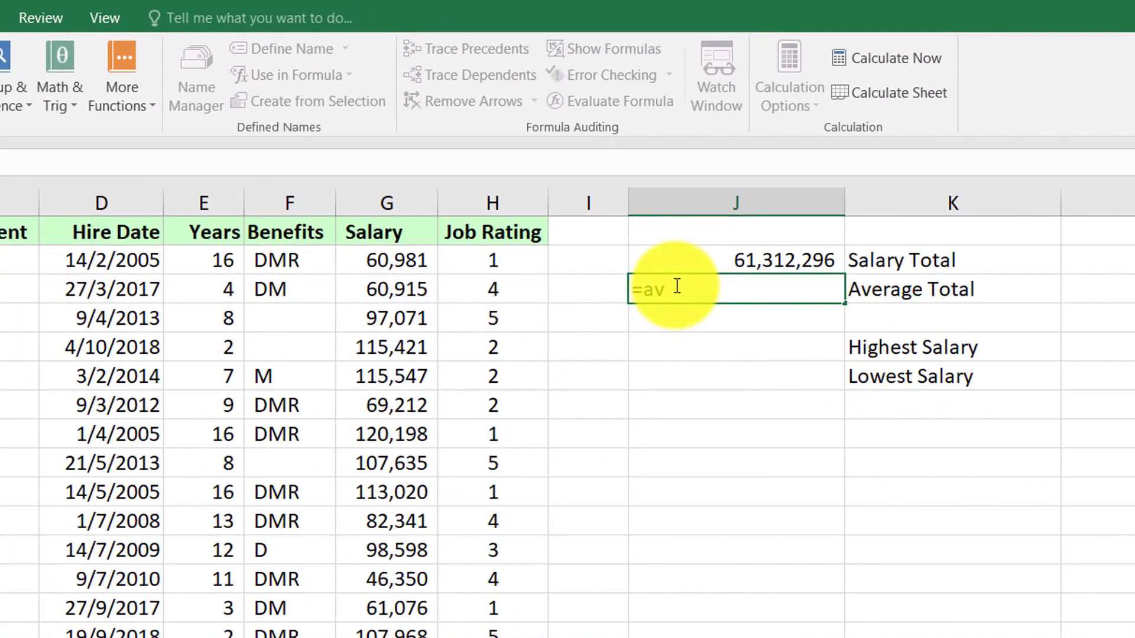
{"action": "type", "text": "er"}
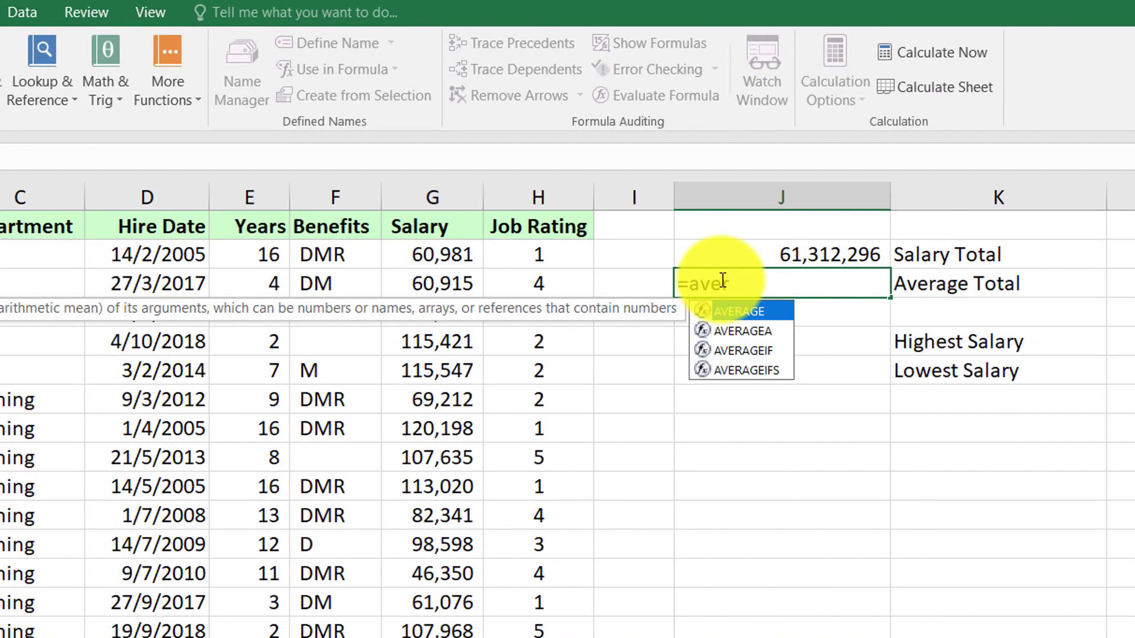
{"action": "type", "text": "age("}
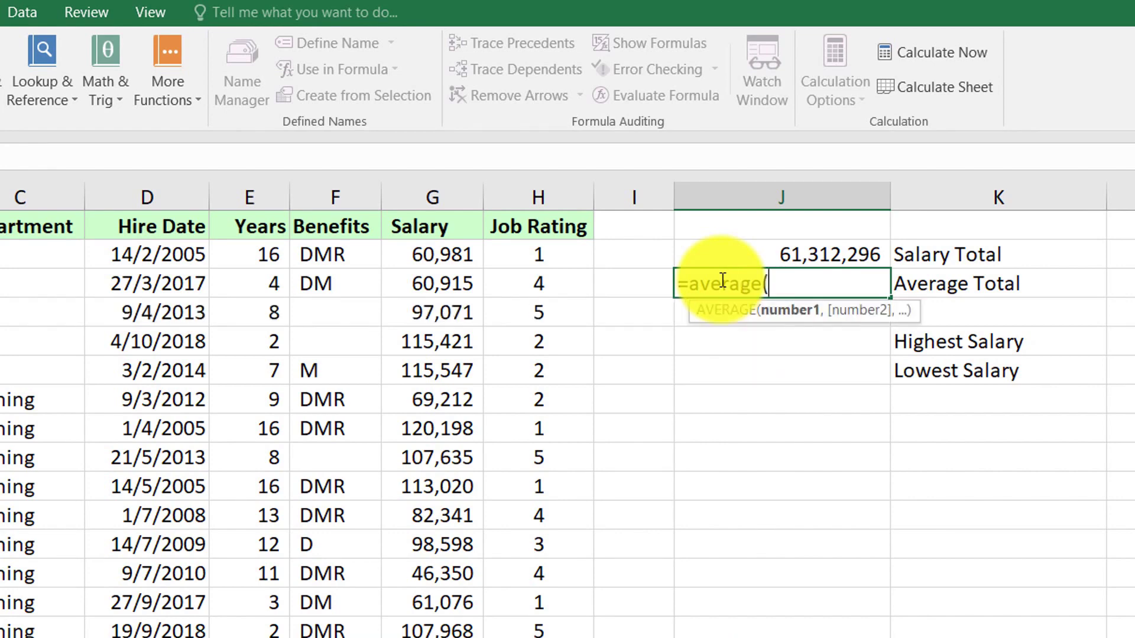
{"action": "left_click", "coordinate": [438, 189]}
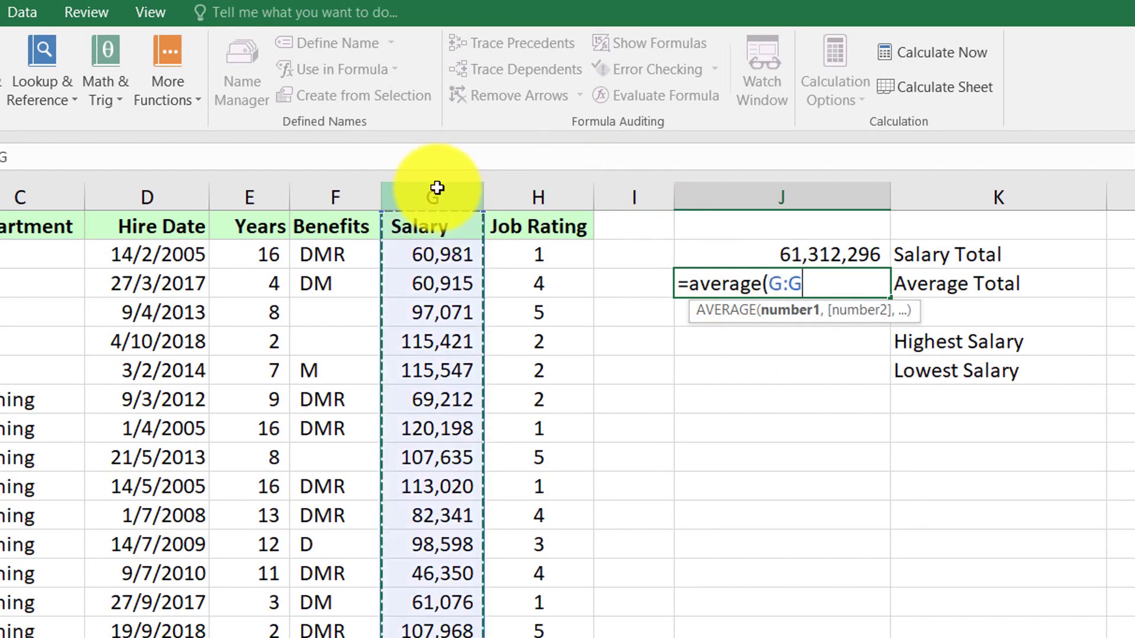
{"action": "type", "text": ")"}
{"action": "key", "text": "Return"}
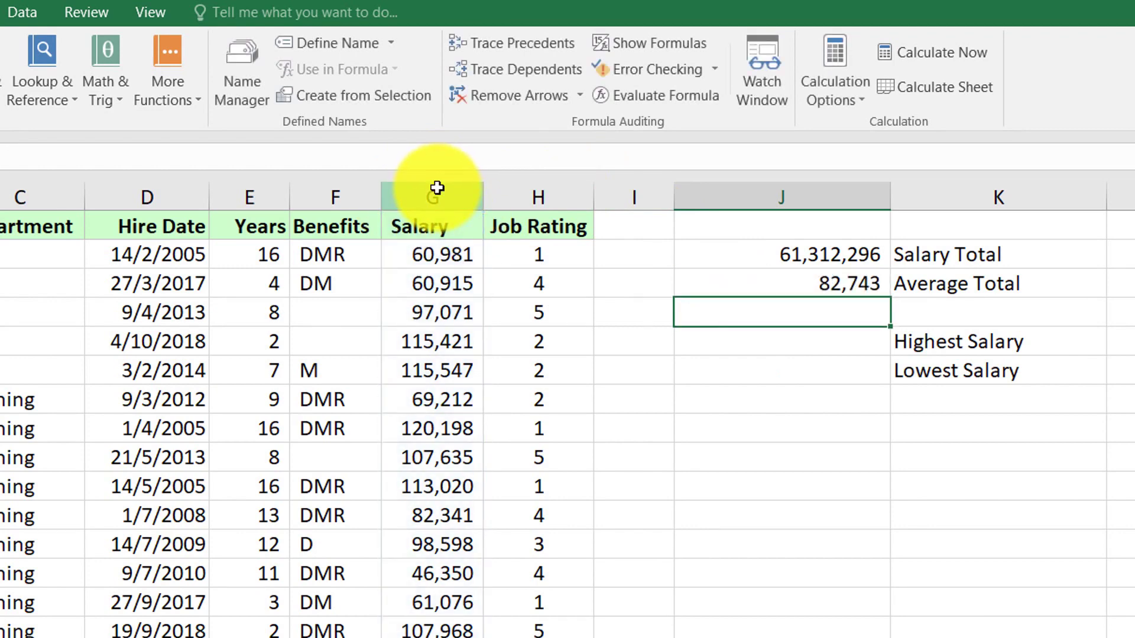
{"action": "key", "text": "Up"}
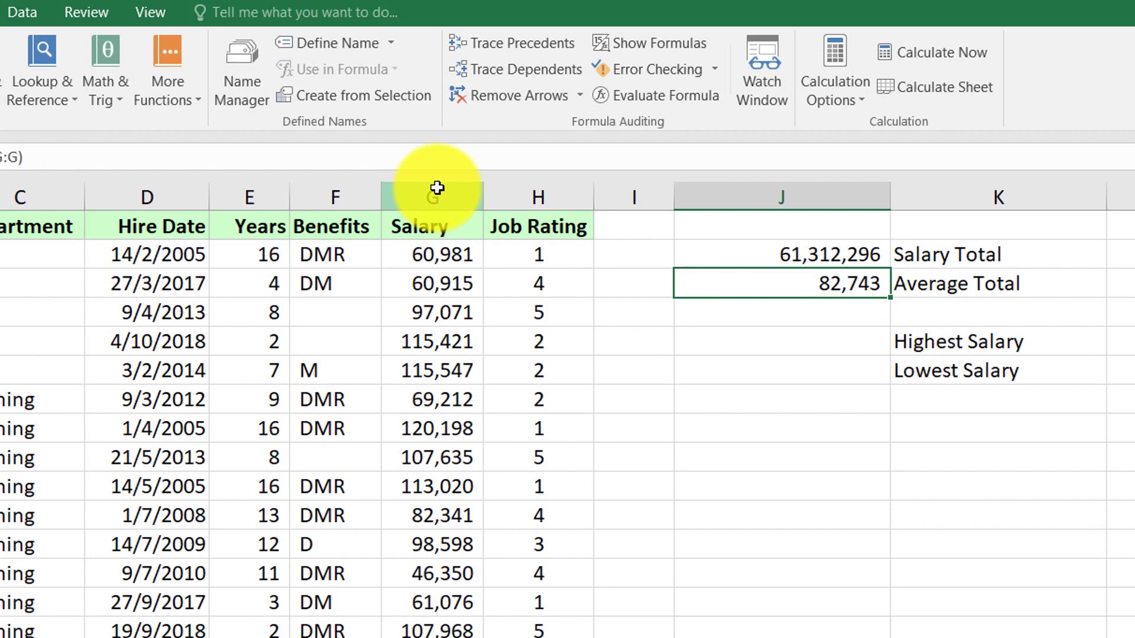
- Enter =MAX(G:G) in J5 for the Highest Salary, referencing the entire Salary column
{"action": "key", "text": "Down"}
{"action": "key", "text": "Down"}
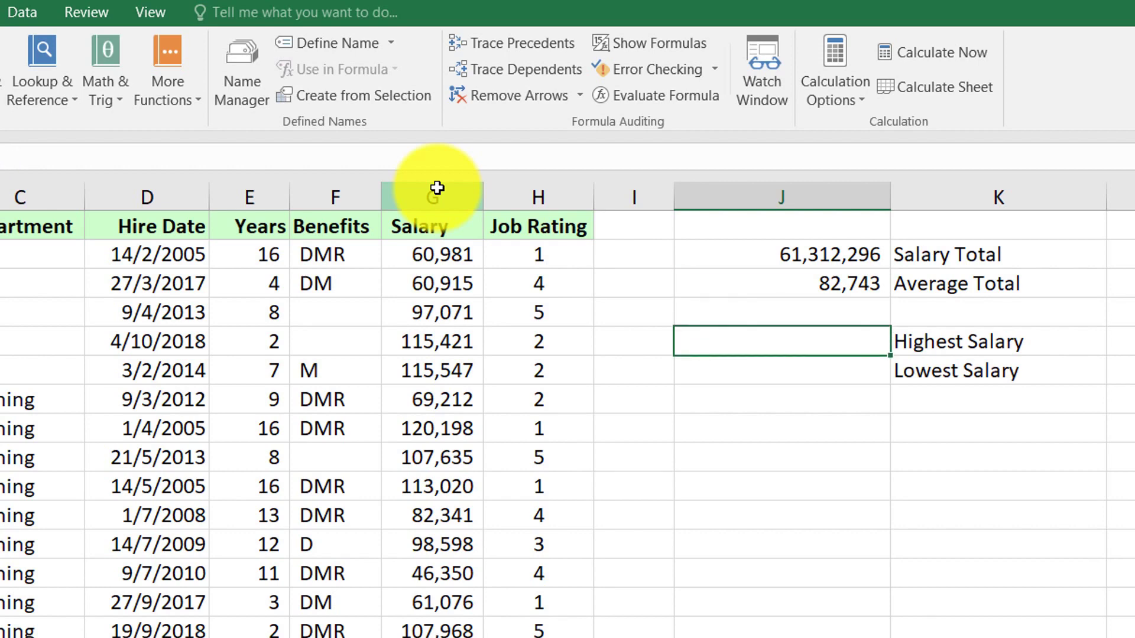
{"action": "type", "text": "="}
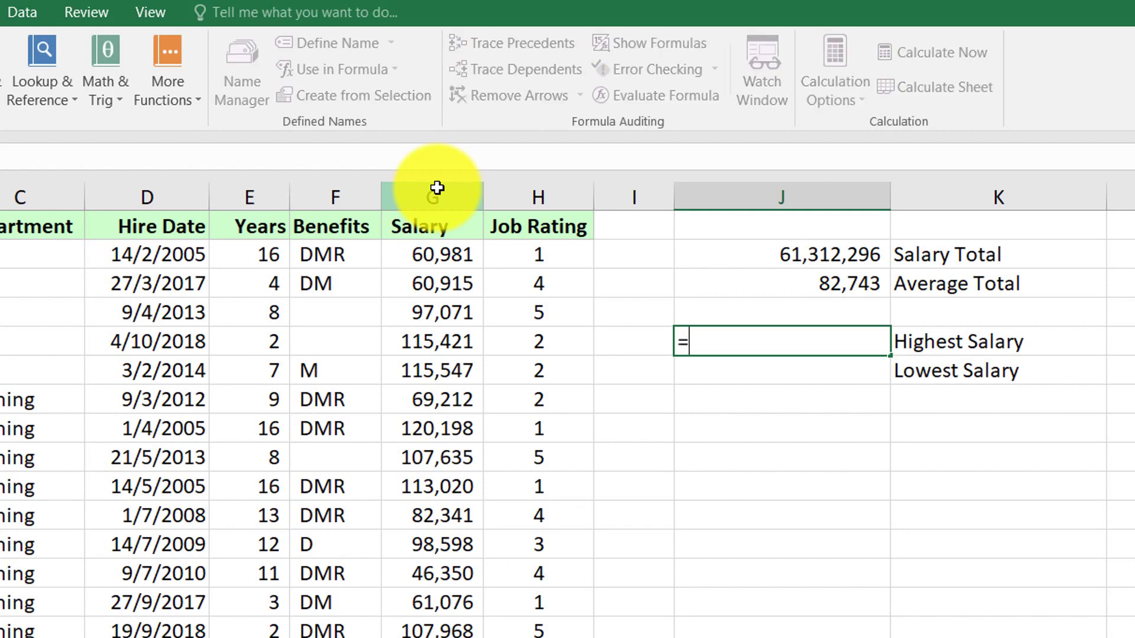
{"action": "type", "text": "max"}
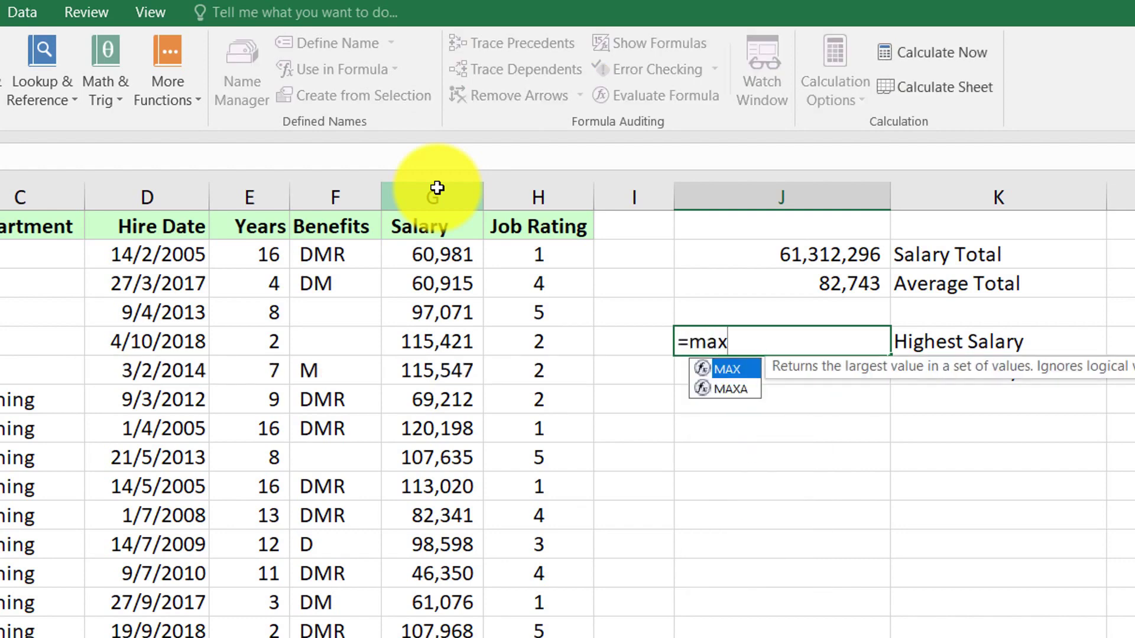
{"action": "type", "text": "("}
{"action": "left_click", "coordinate": [400, 196]}
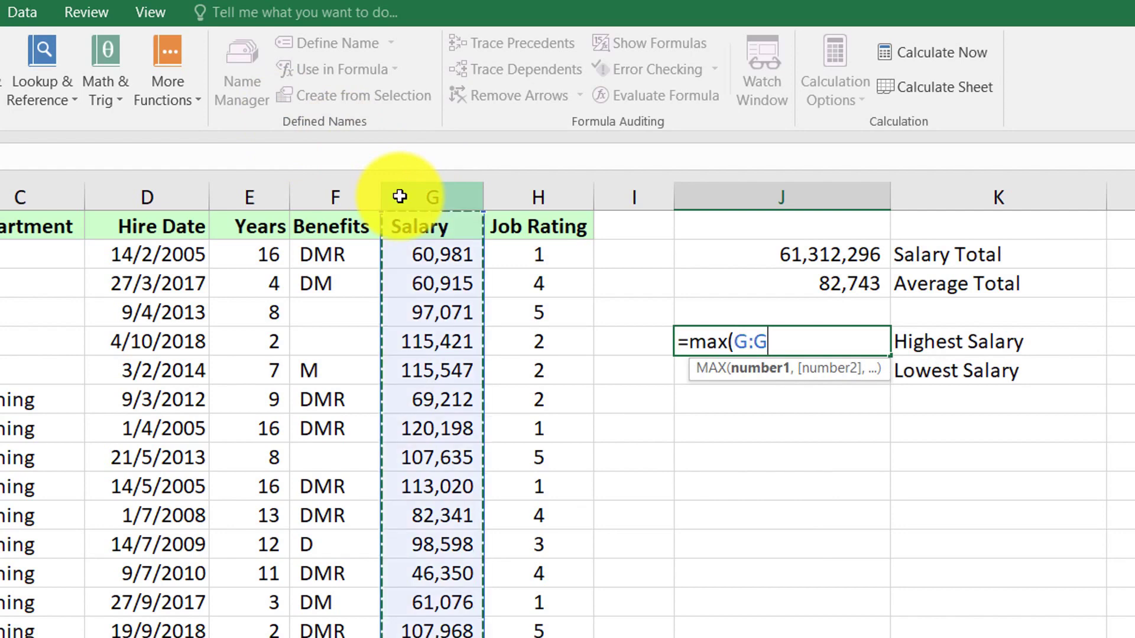
{"action": "type", "text": ")"}
{"action": "key", "text": "Return"}
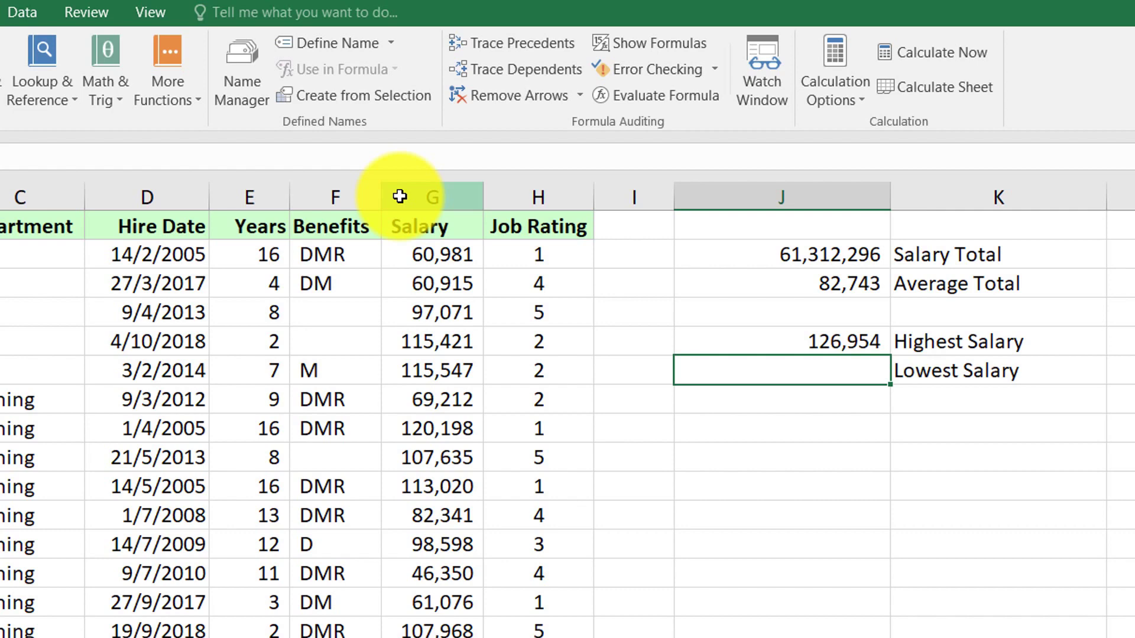
- Enter =MIN(G:G) in J6 for the Lowest Salary, referencing the entire Salary column
{"action": "type", "text": "="}
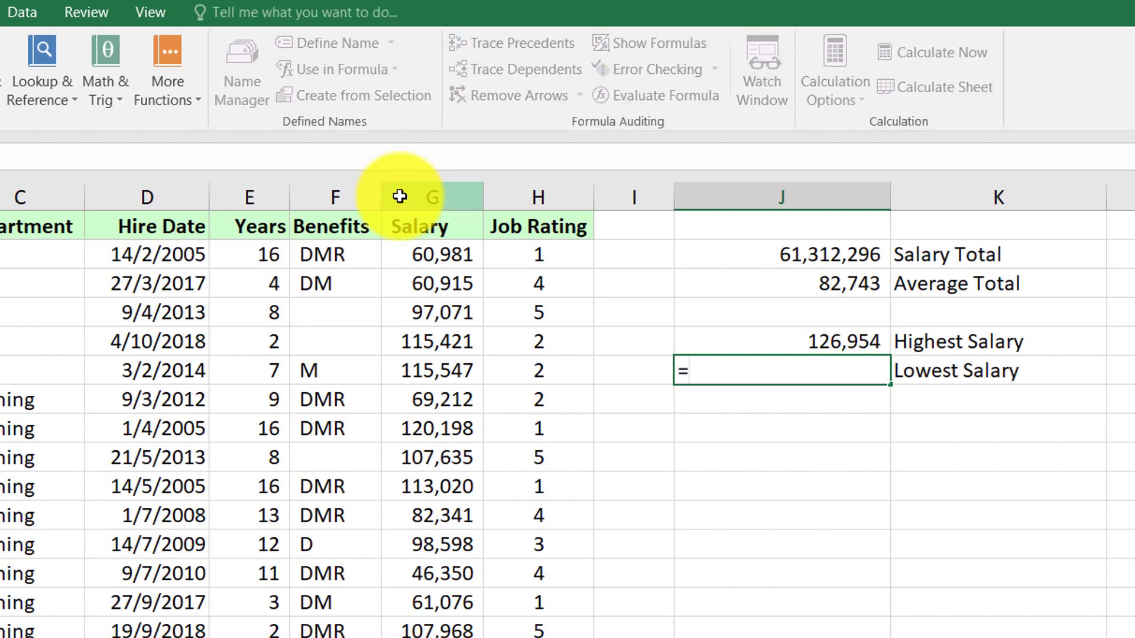
{"action": "type", "text": "min("}
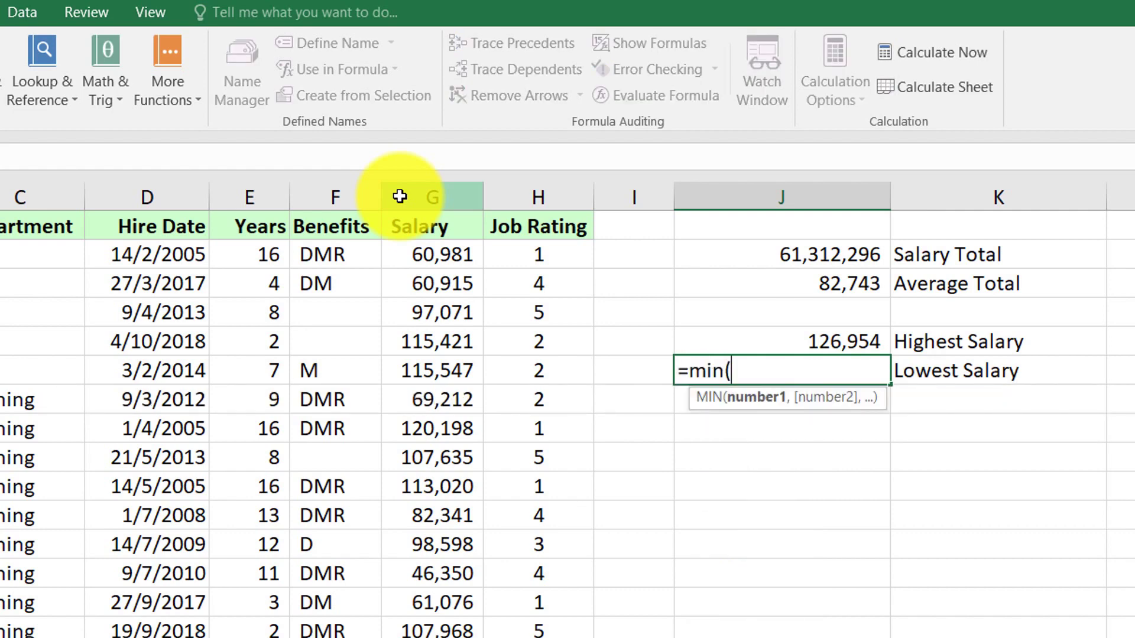
{"action": "left_click", "coordinate": [427, 182]}
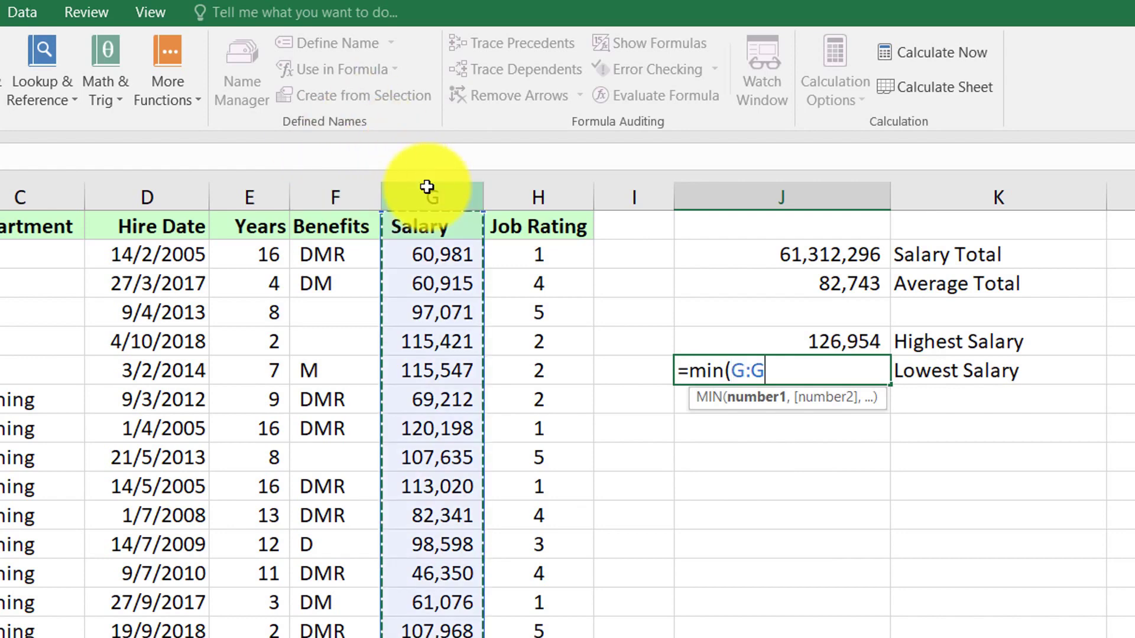
{"action": "type", "text": ")"}
{"action": "key", "text": "Return"}
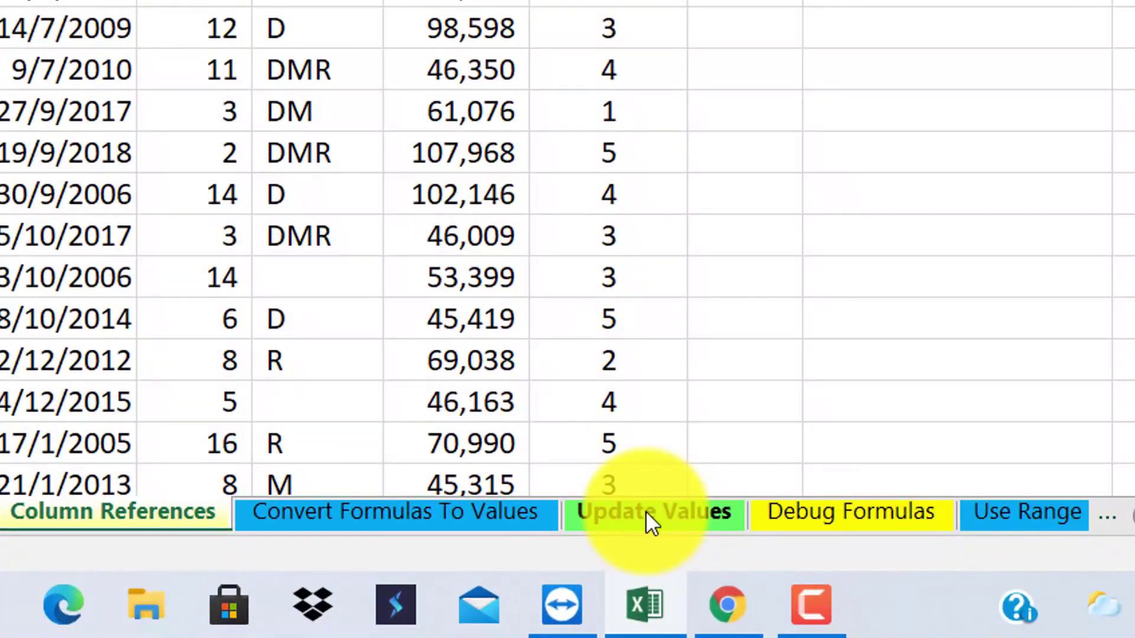
- On the Update Values sheet, copy the January to June state figures in B2:F7 and paste them starting at D13
{"action": "left_click", "coordinate": [610, 576]}
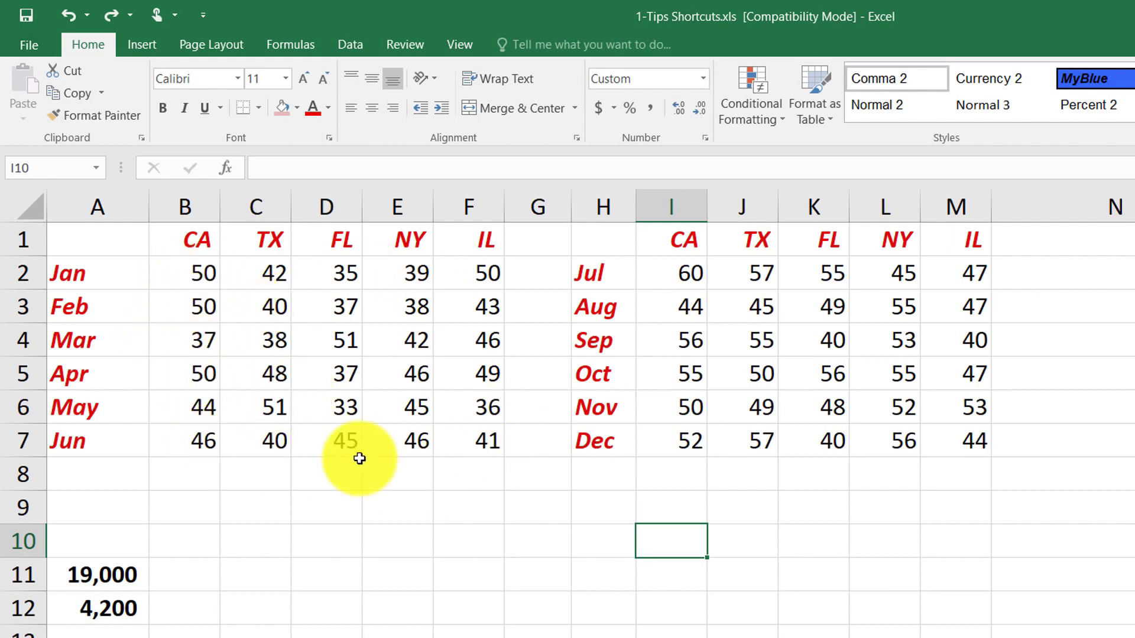
{"action": "left_click", "coordinate": [484, 509]}
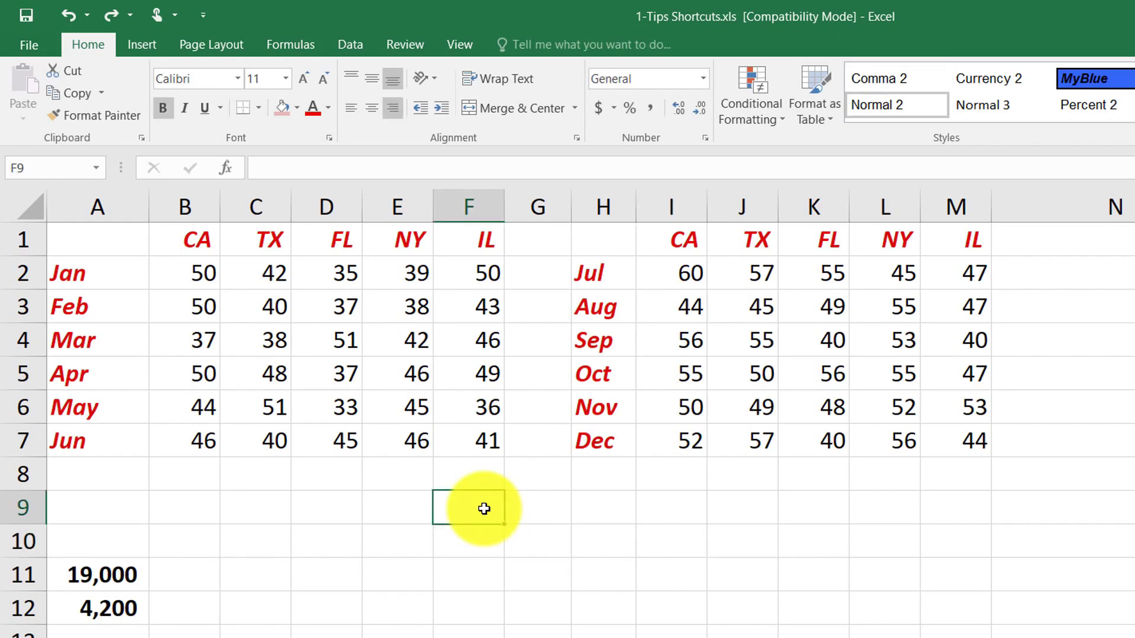
{"action": "left_click_drag", "start_coordinate": [223, 262], "coordinate": [461, 450]}
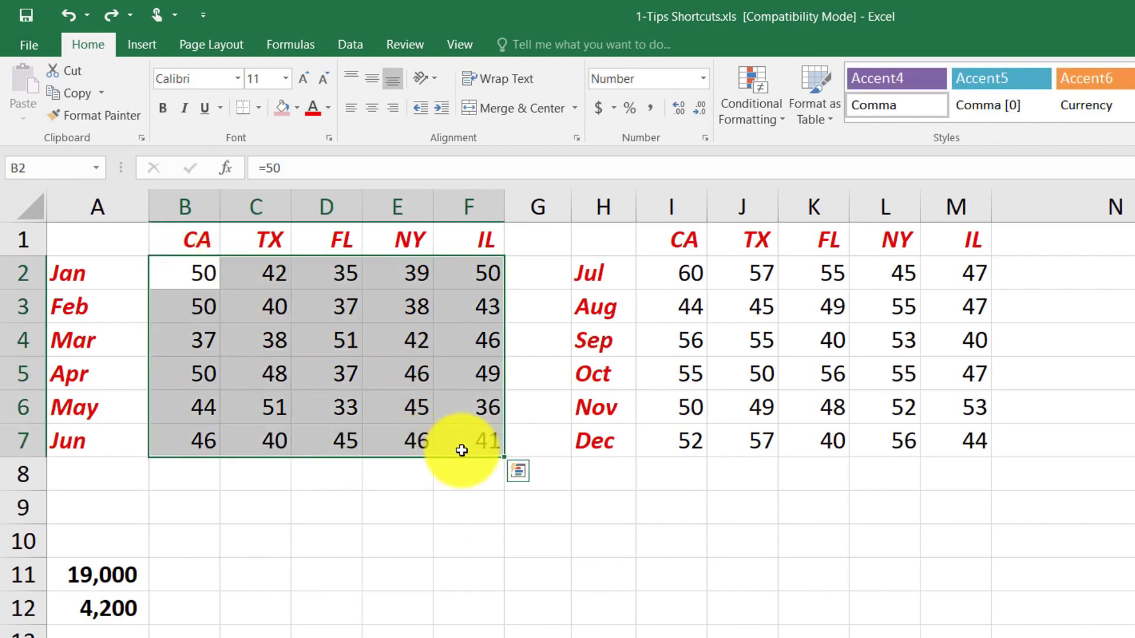
{"action": "key", "text": "ctrl+c"}
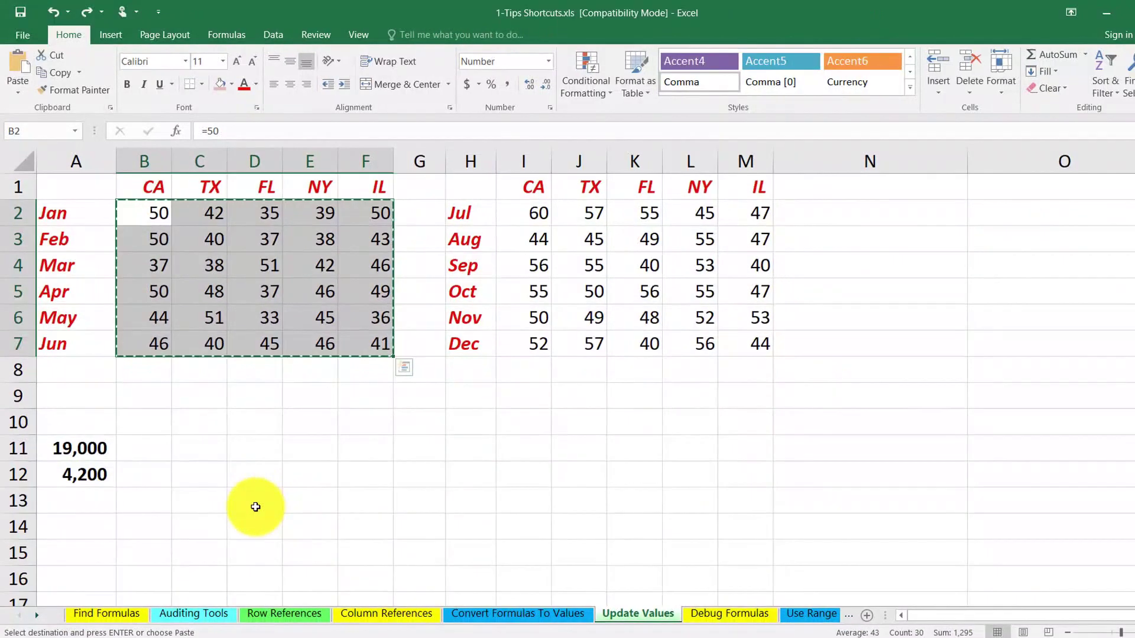
{"action": "left_click", "coordinate": [256, 508]}
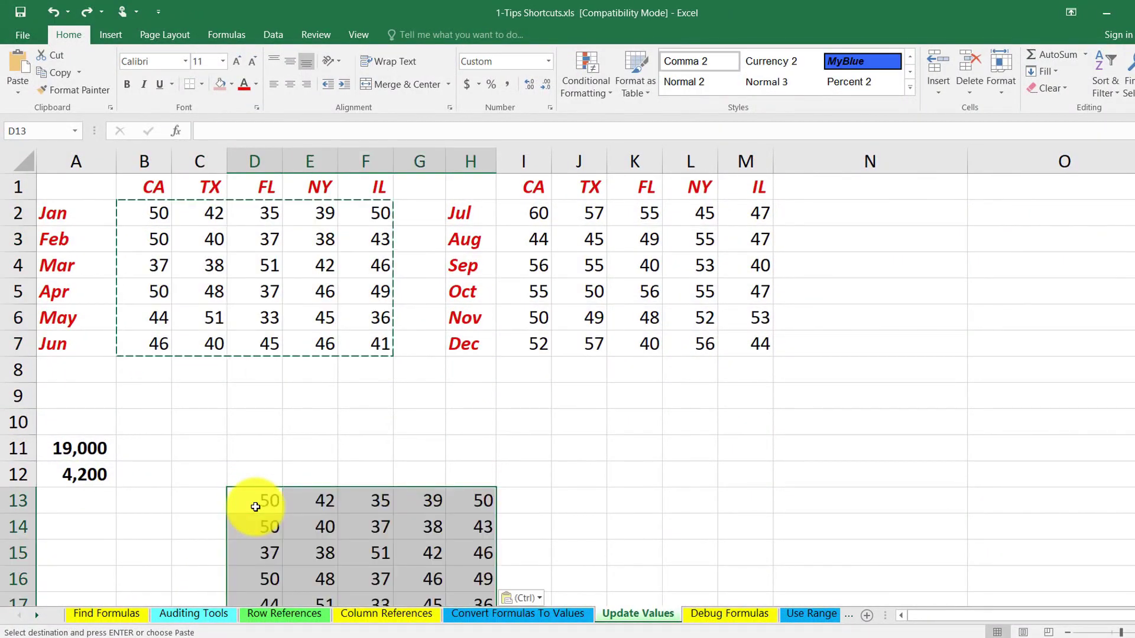
{"action": "key", "text": "ctrl+v"}
{"action": "left_click", "coordinate": [322, 405]}
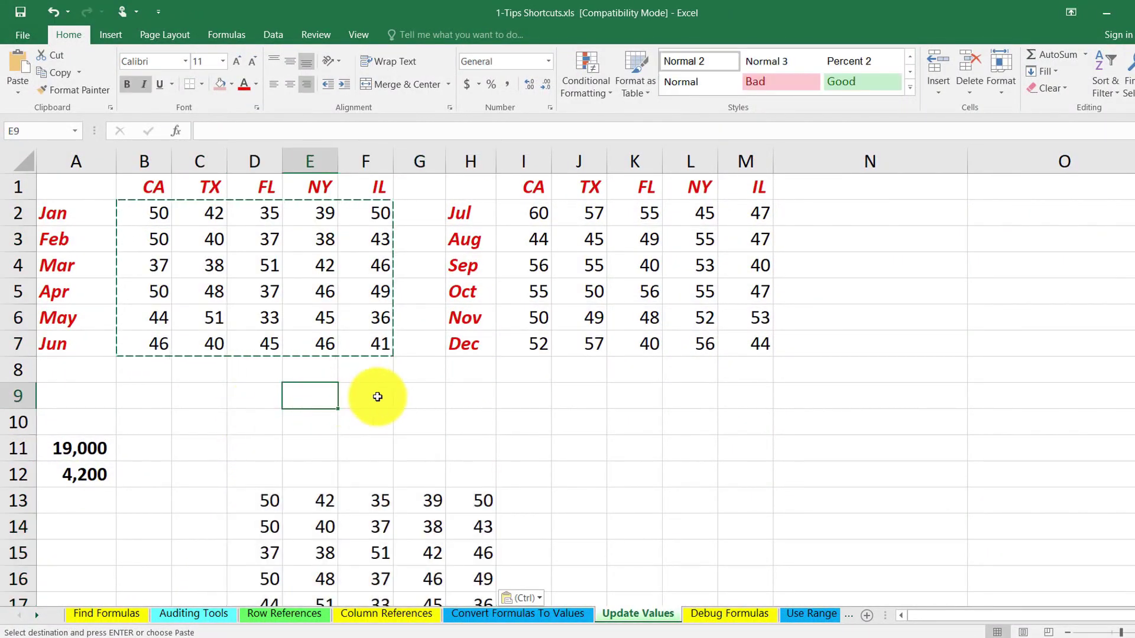
- Enter the value 14 in F9, below the January to June table
{"action": "left_click", "coordinate": [369, 393]}
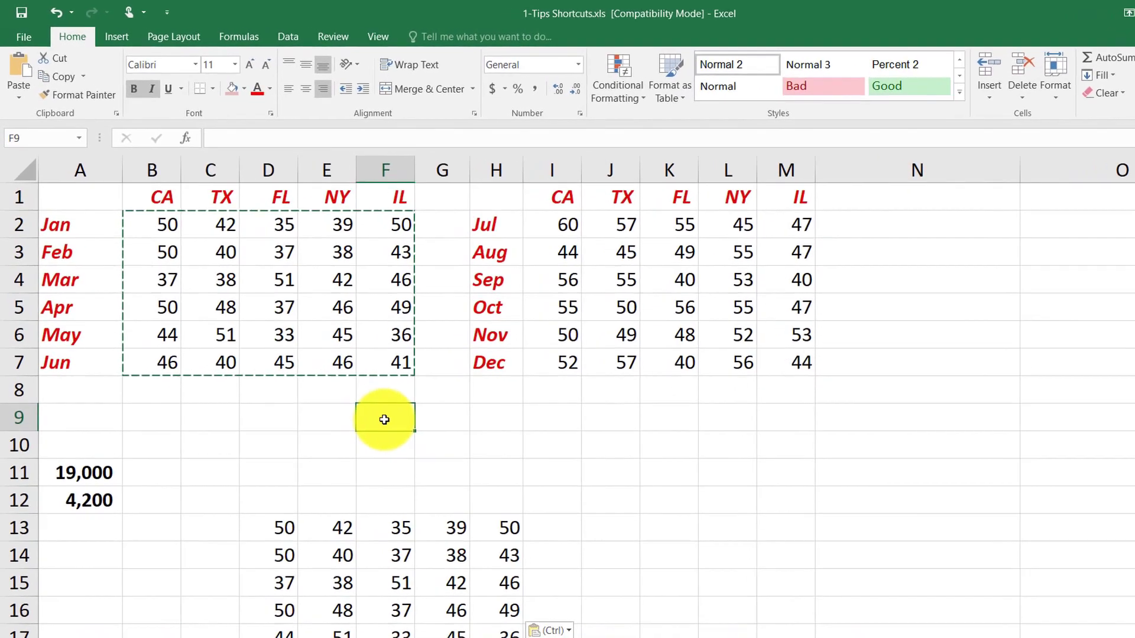
{"action": "type", "text": "14"}
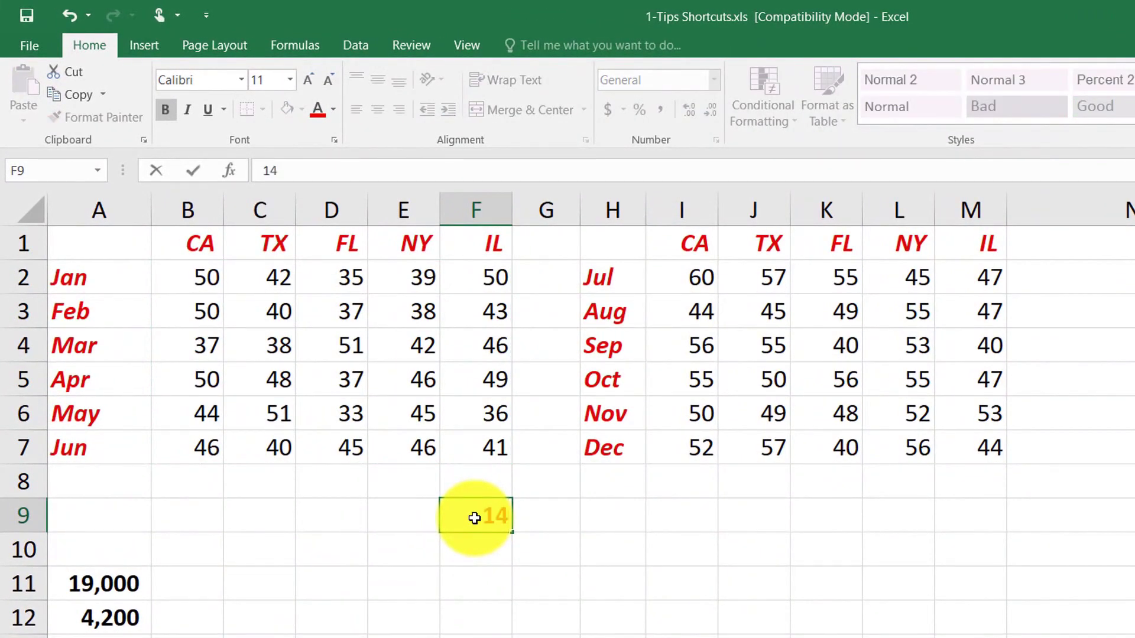
{"action": "key", "text": "Return"}
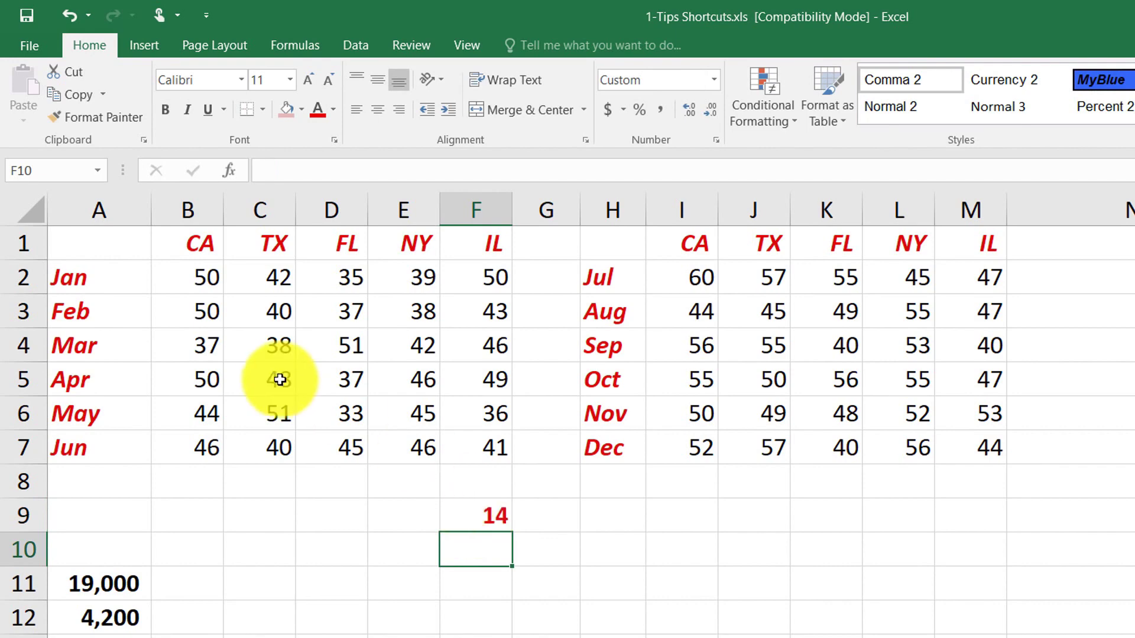
{"action": "left_click", "coordinate": [211, 287]}
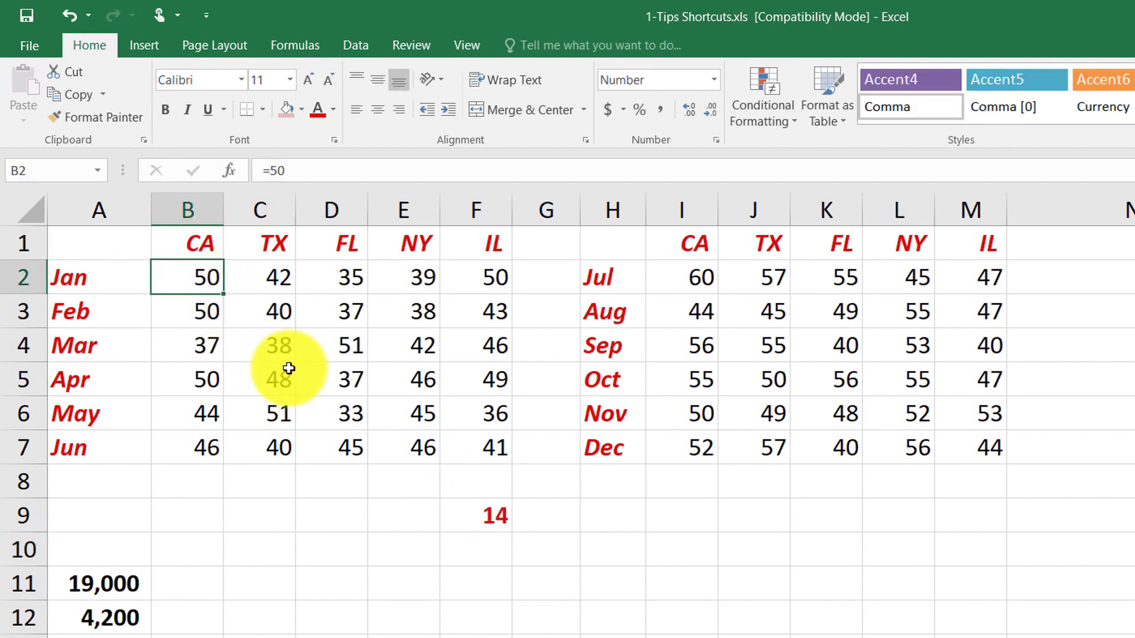
{"action": "left_click", "coordinate": [339, 490]}
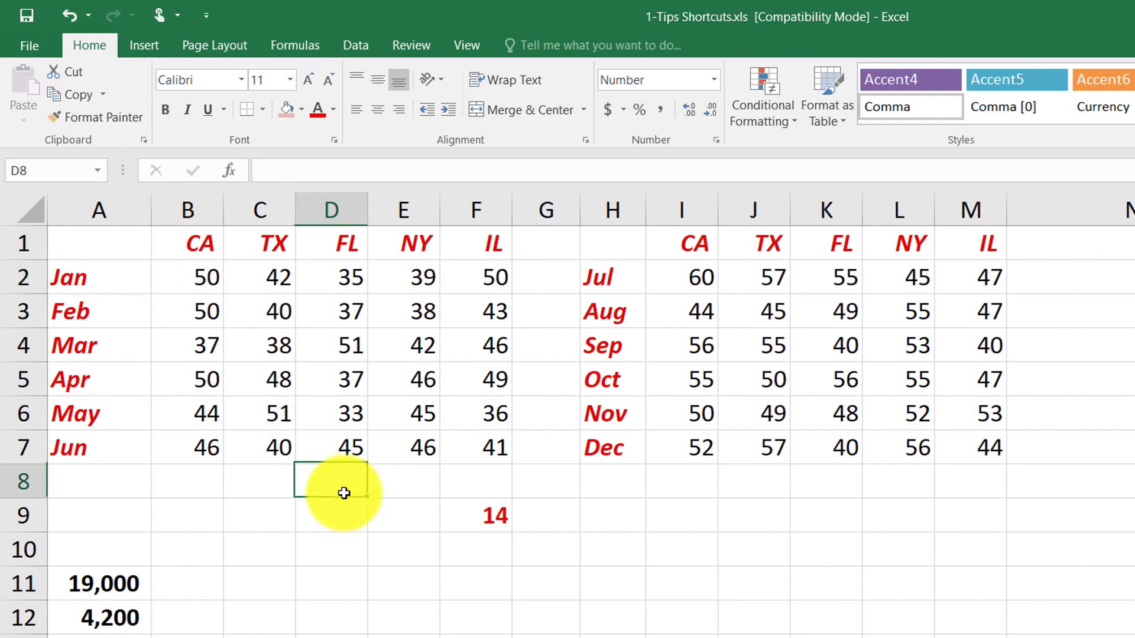
- Add the 14 in F9 to all January to June figures in B2:F7 using Paste Special with the Add operation
{"action": "left_click", "coordinate": [478, 516]}
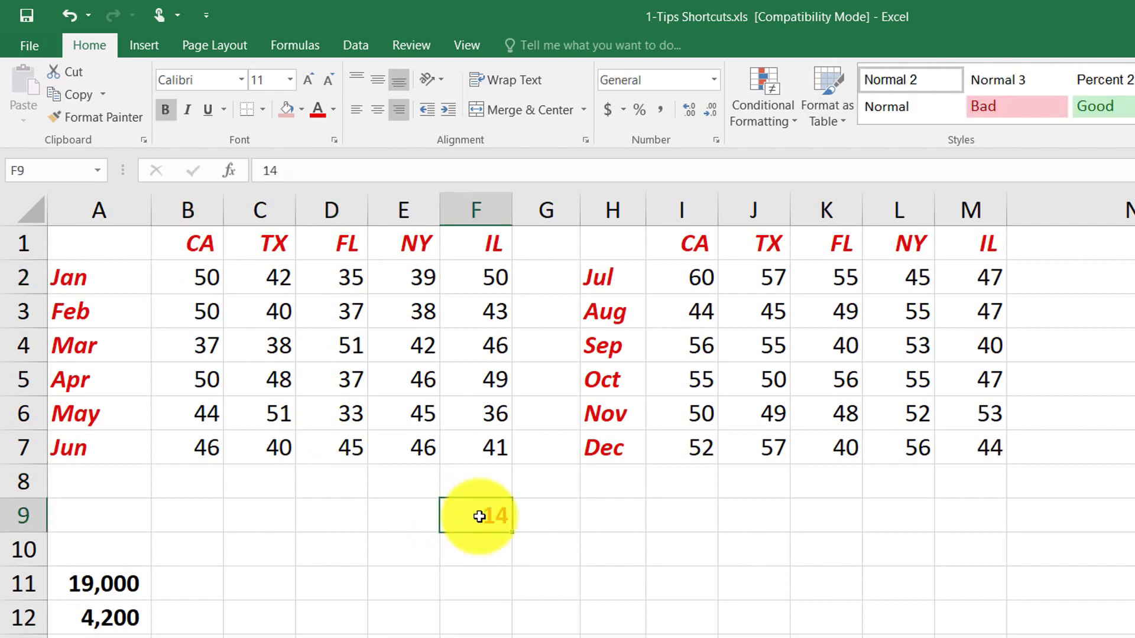
{"action": "key", "text": "ctrl+c"}
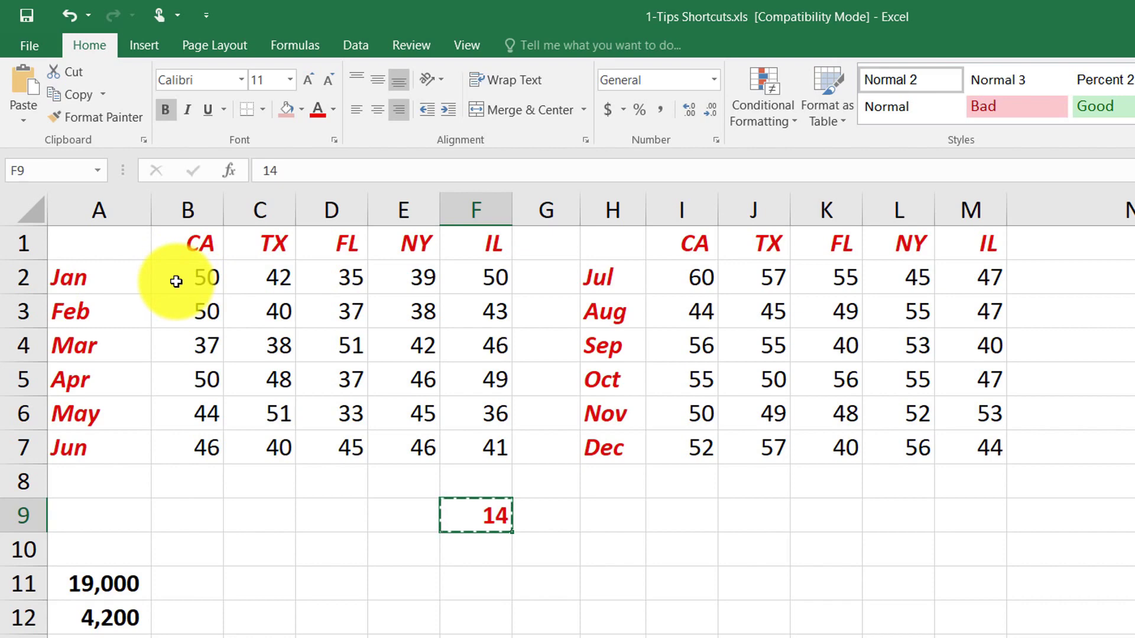
{"action": "left_click_drag", "start_coordinate": [176, 282], "coordinate": [459, 445]}
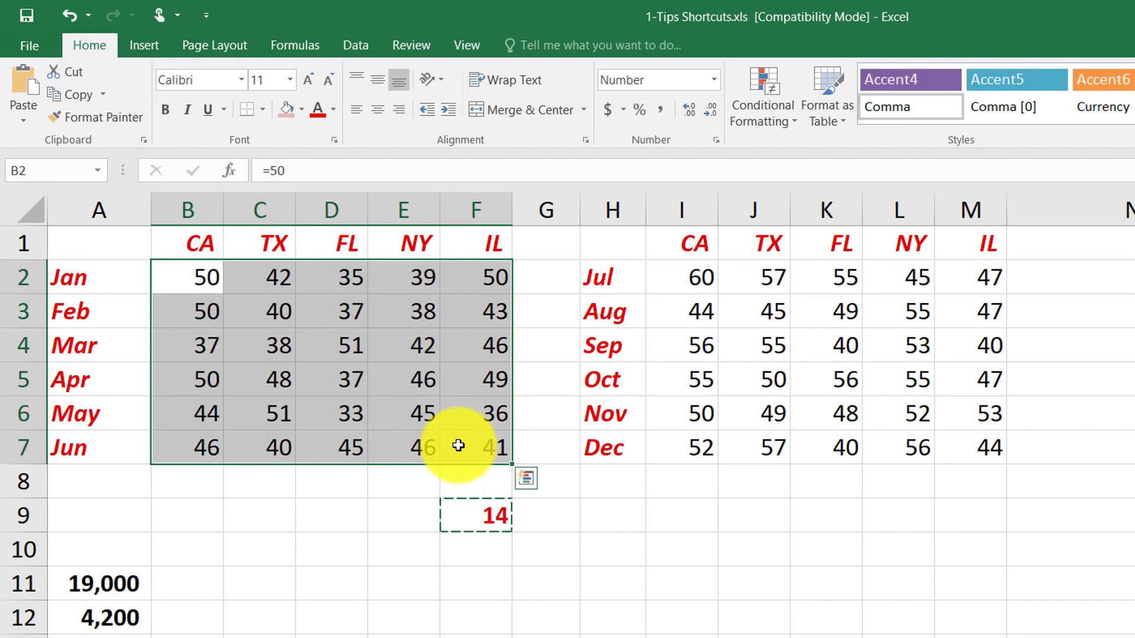
{"action": "left_click", "coordinate": [530, 487]}
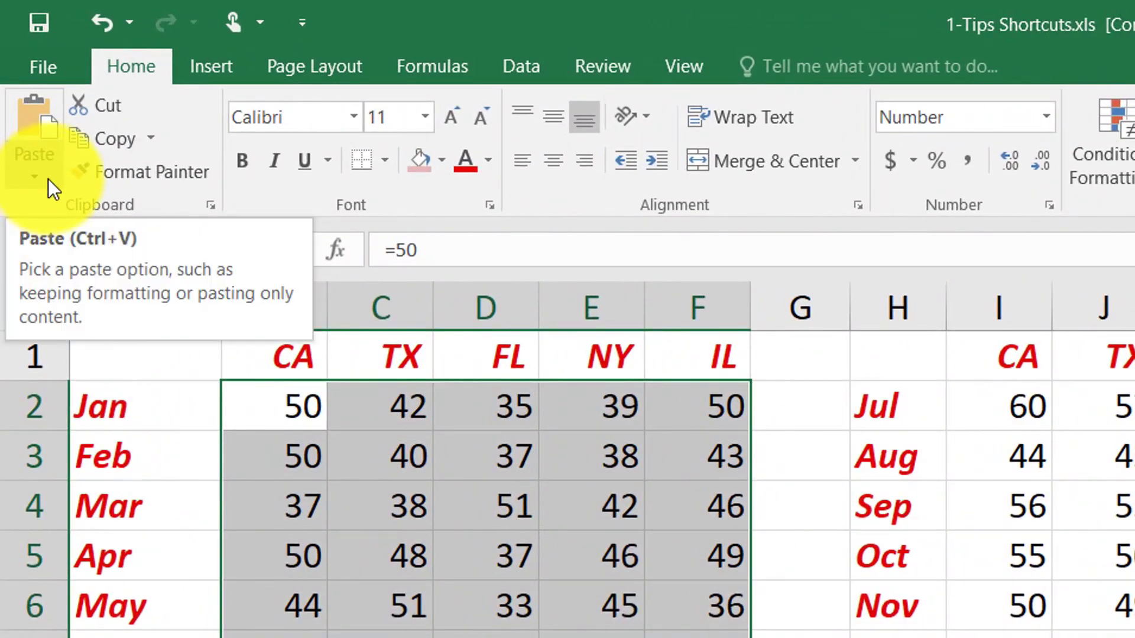
{"action": "left_click", "coordinate": [48, 179]}
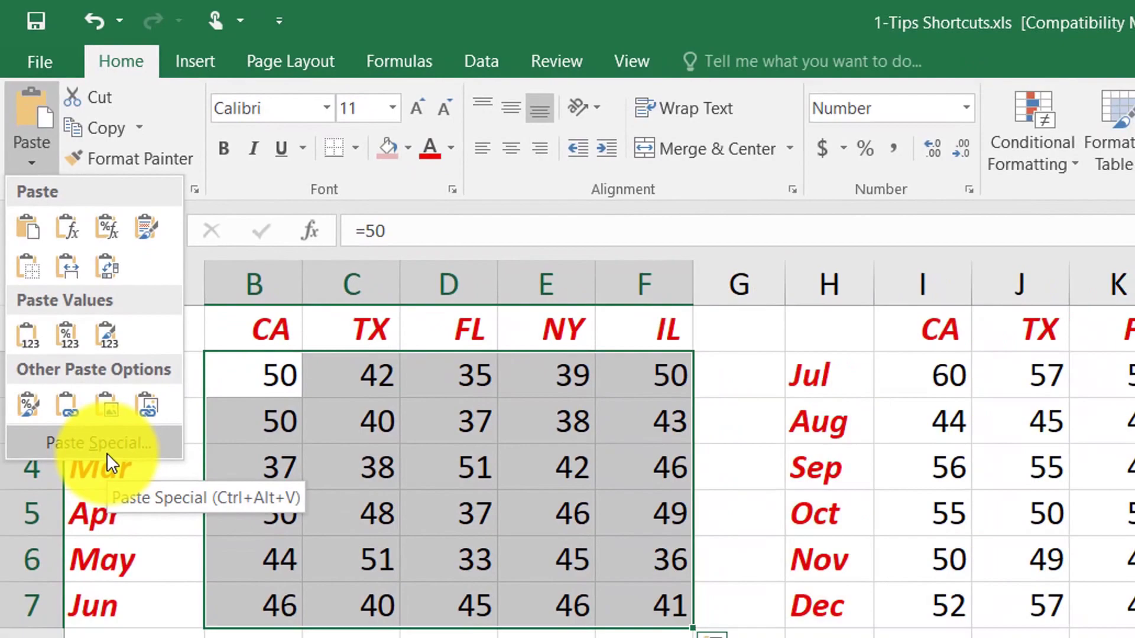
{"action": "left_click", "coordinate": [116, 491]}
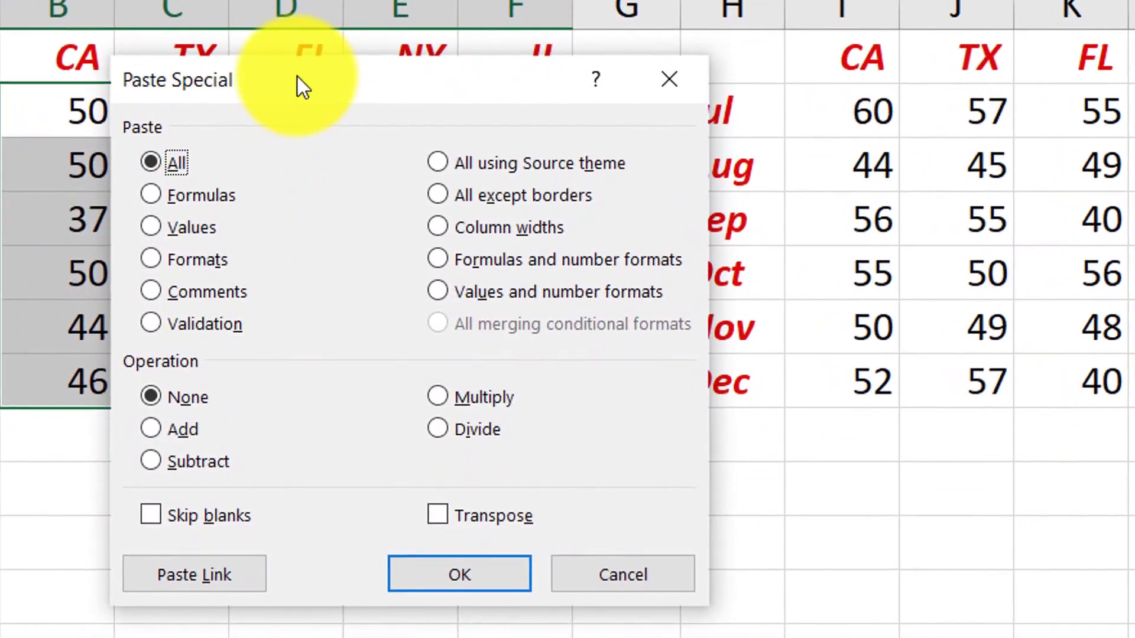
{"action": "left_click_drag", "start_coordinate": [329, 198], "coordinate": [1021, 144]}
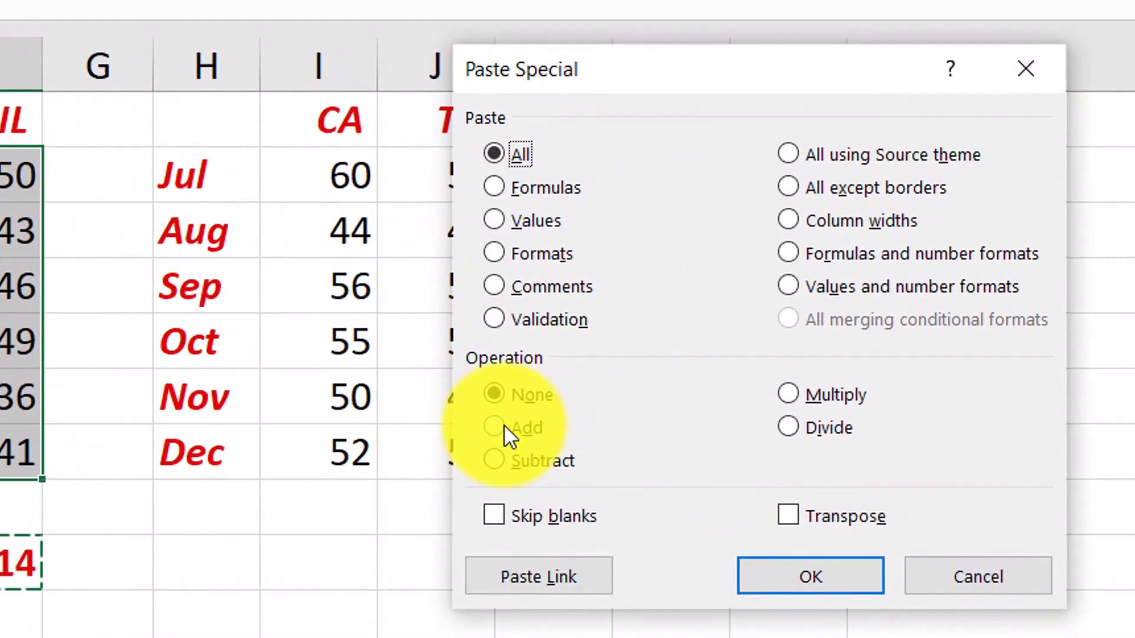
{"action": "left_click", "coordinate": [504, 425]}
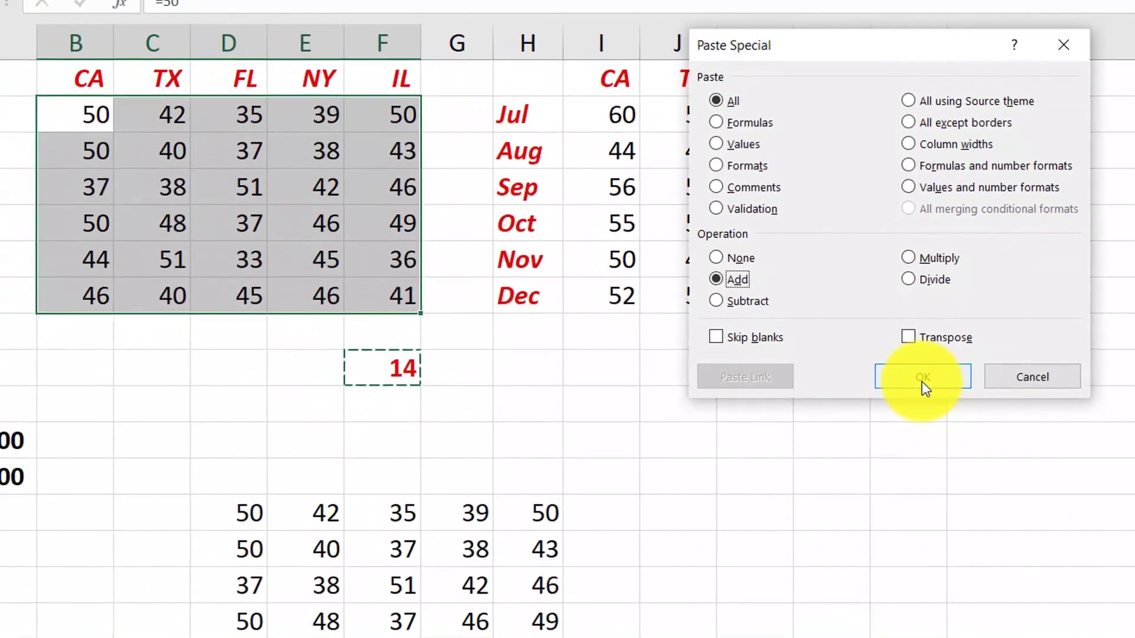
{"action": "left_click", "coordinate": [924, 377]}
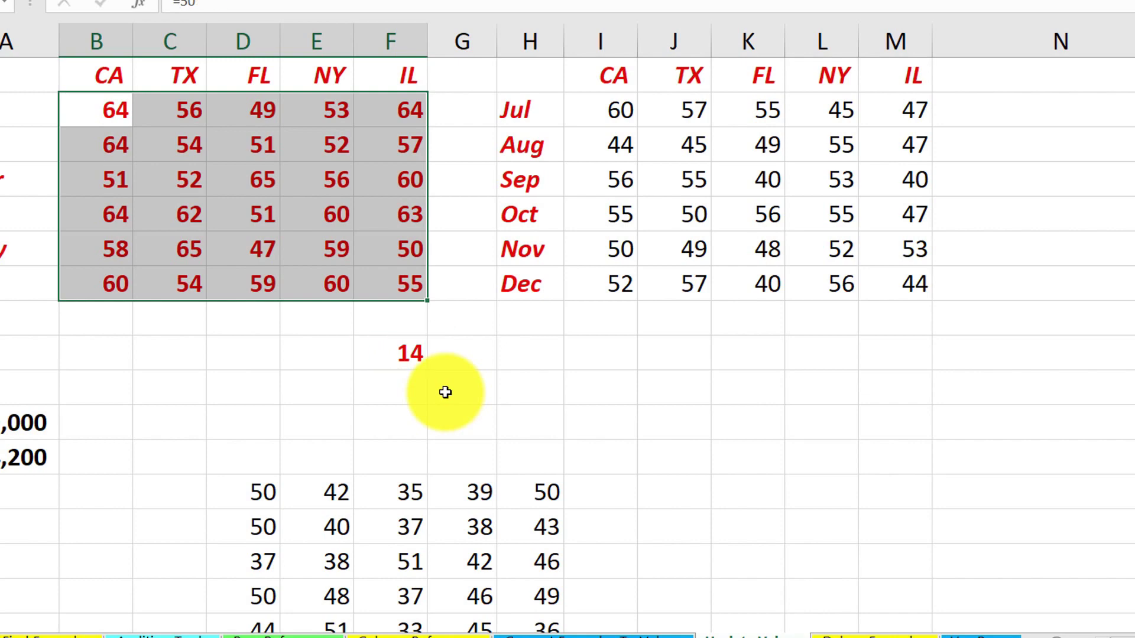
- Undo the Paste Special addition, the 14 entered in F9 and the copy of the figures pasted at D13
{"action": "key", "text": "ctrl+z"}
{"action": "key", "text": "ctrl+z"}
{"action": "key", "text": "ctrl+z"}
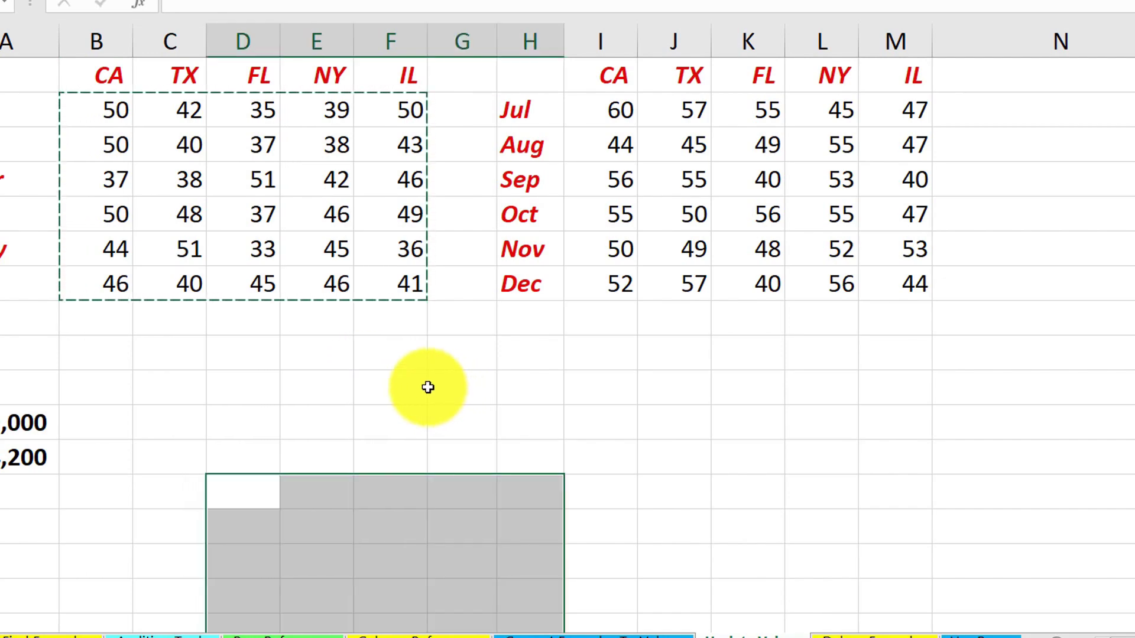
{"action": "key", "text": "ctrl+z"}
{"action": "key", "text": "ctrl+z"}
- Enter 3 in F9 and subtract it from the January to June figures in B2:F7 using Paste Special with Subtract
{"action": "type", "text": "3"}
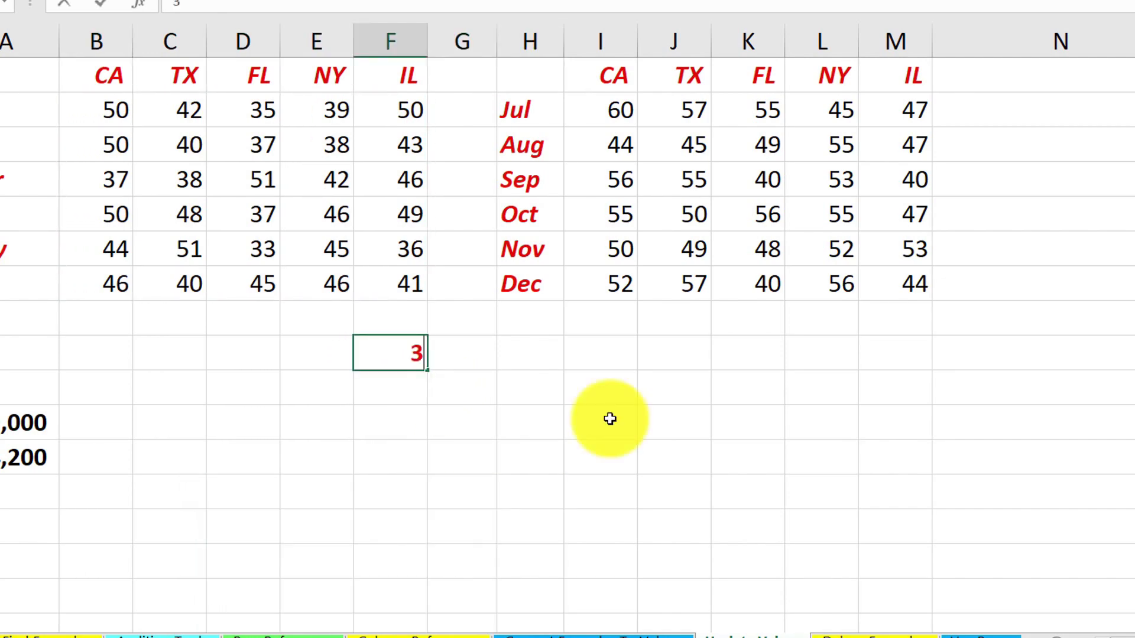
{"action": "key", "text": "Return"}
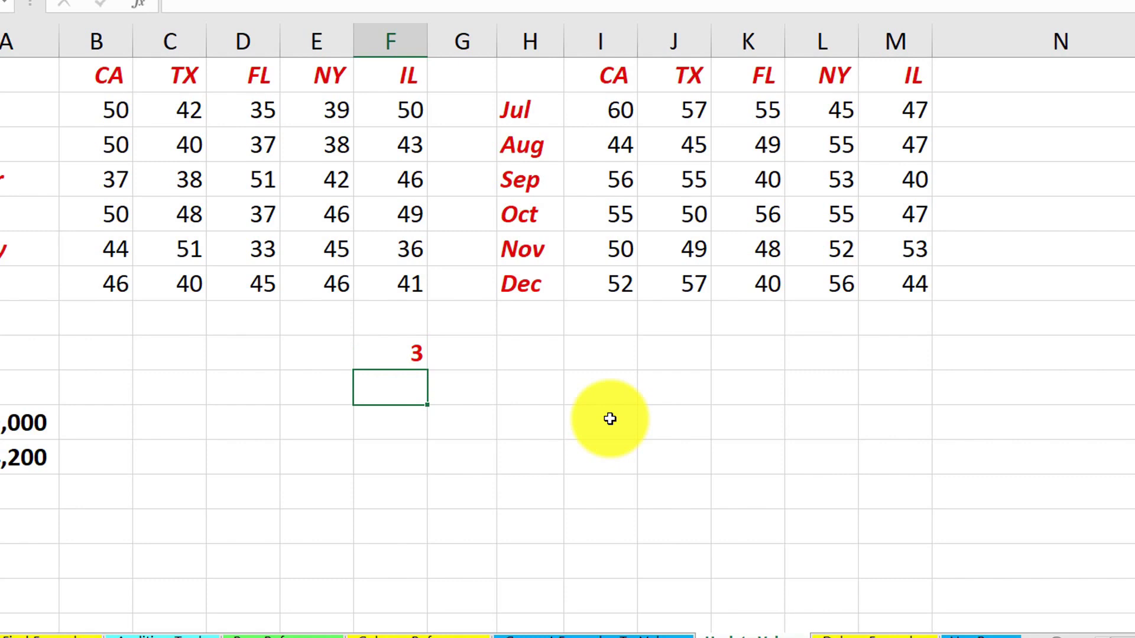
{"action": "left_click", "coordinate": [389, 362]}
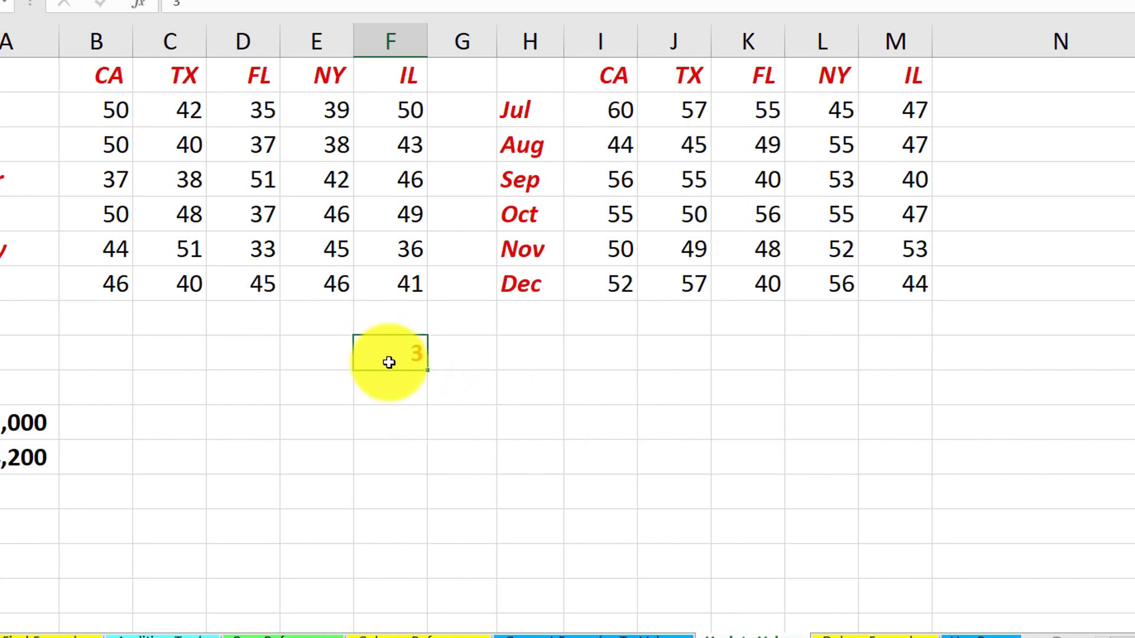
{"action": "key", "text": "ctrl+c"}
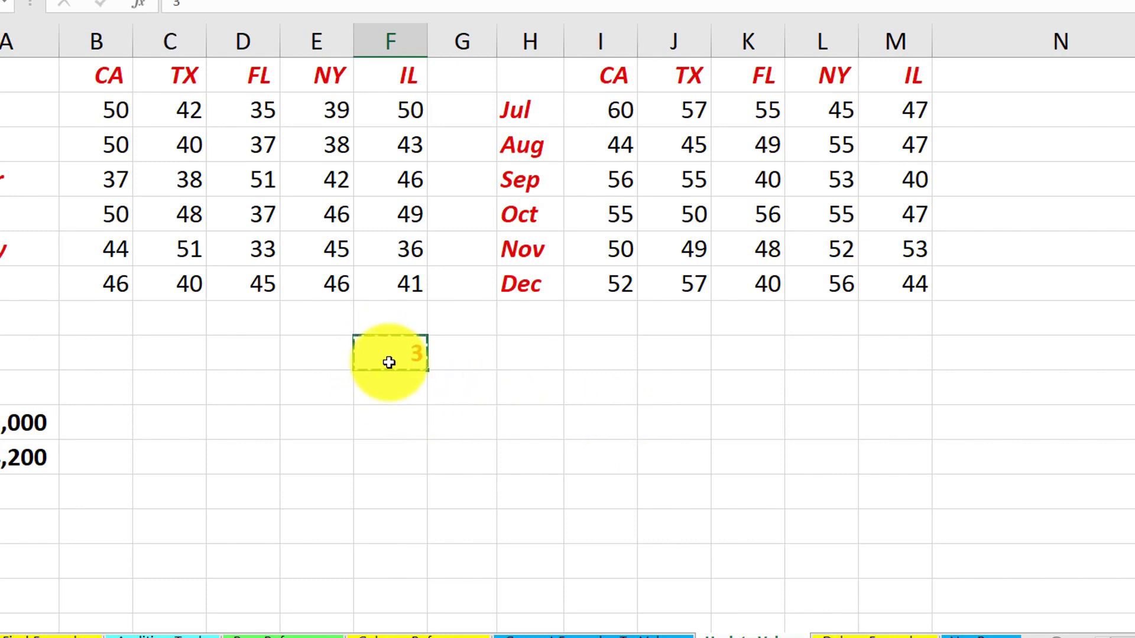
{"action": "left_click", "coordinate": [101, 108]}
{"action": "left_click_drag", "start_coordinate": [241, 169], "coordinate": [400, 271]}
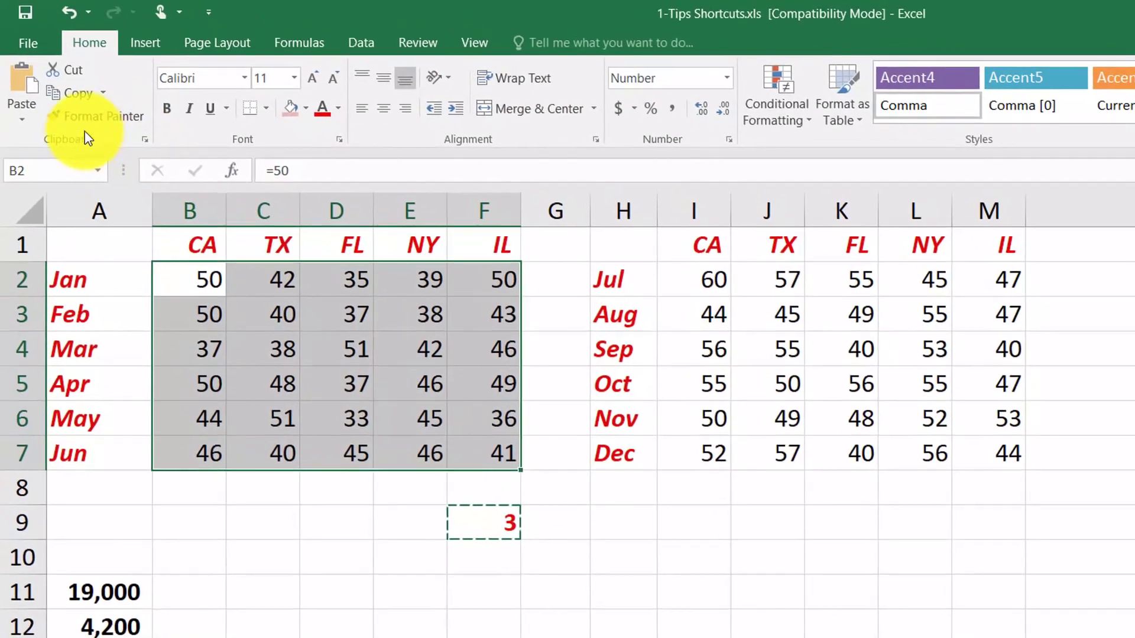
{"action": "left_click", "coordinate": [28, 123]}
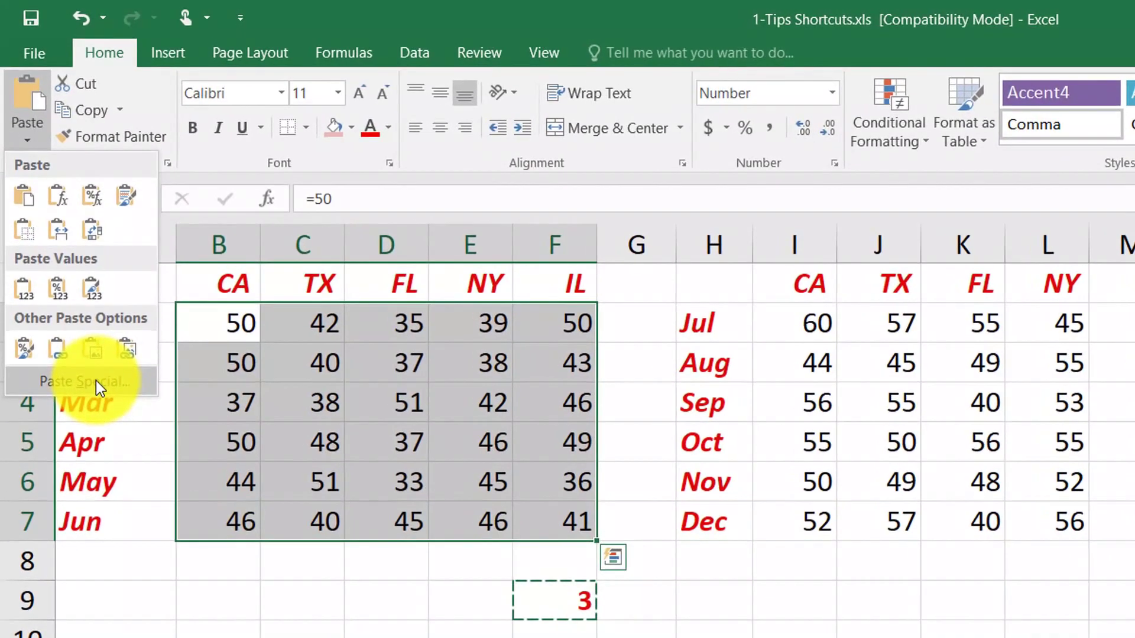
{"action": "left_click", "coordinate": [74, 334]}
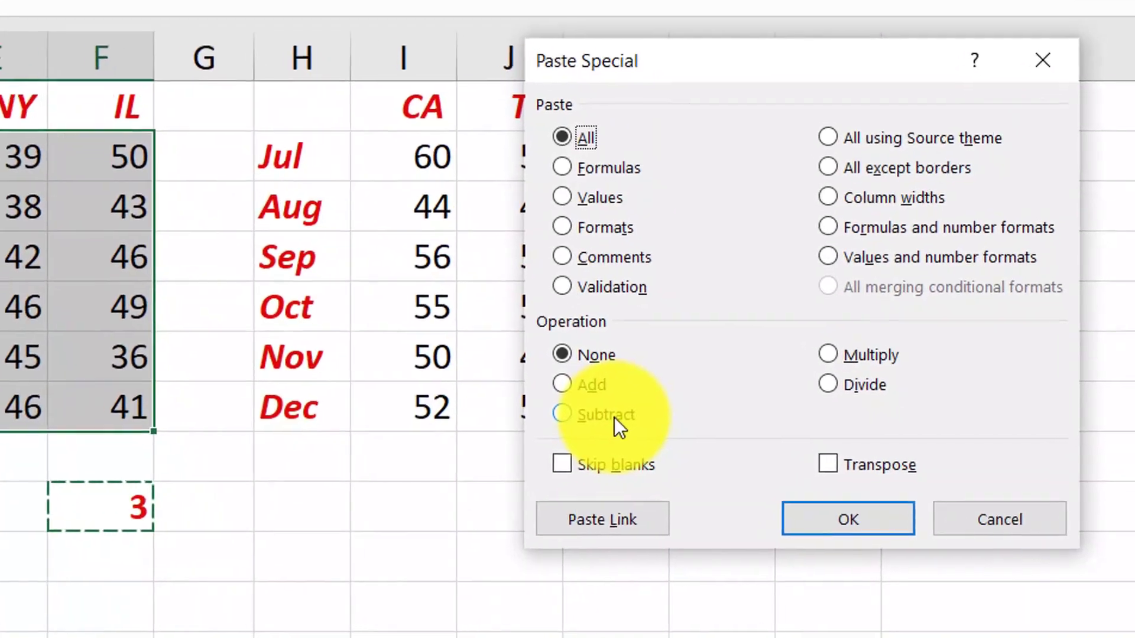
{"action": "left_click", "coordinate": [606, 413]}
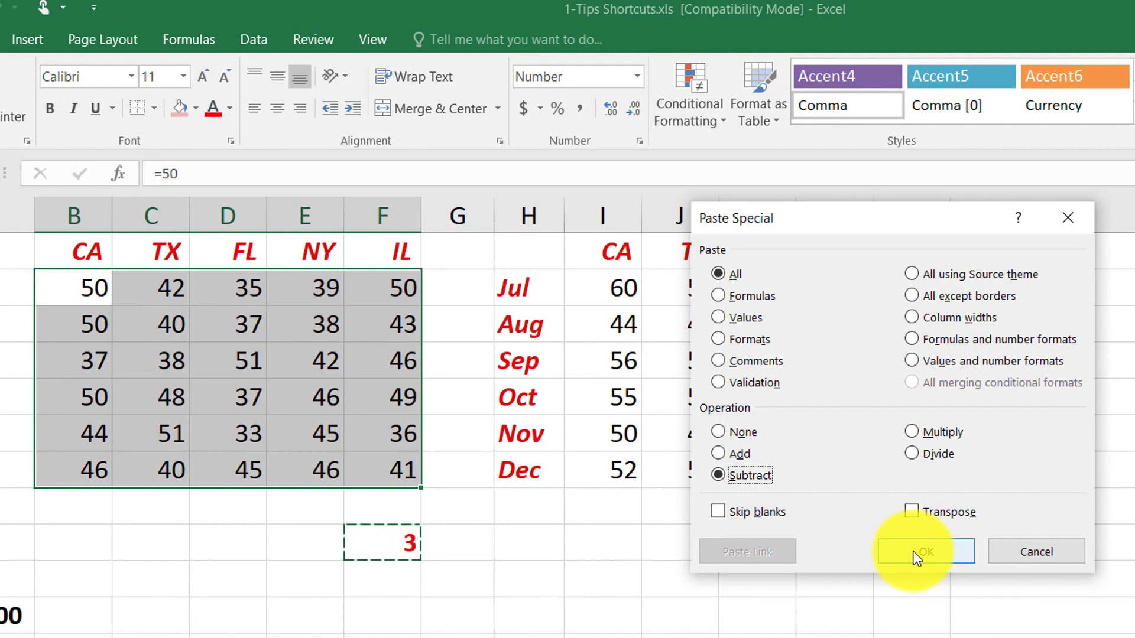
{"action": "left_click", "coordinate": [913, 551]}
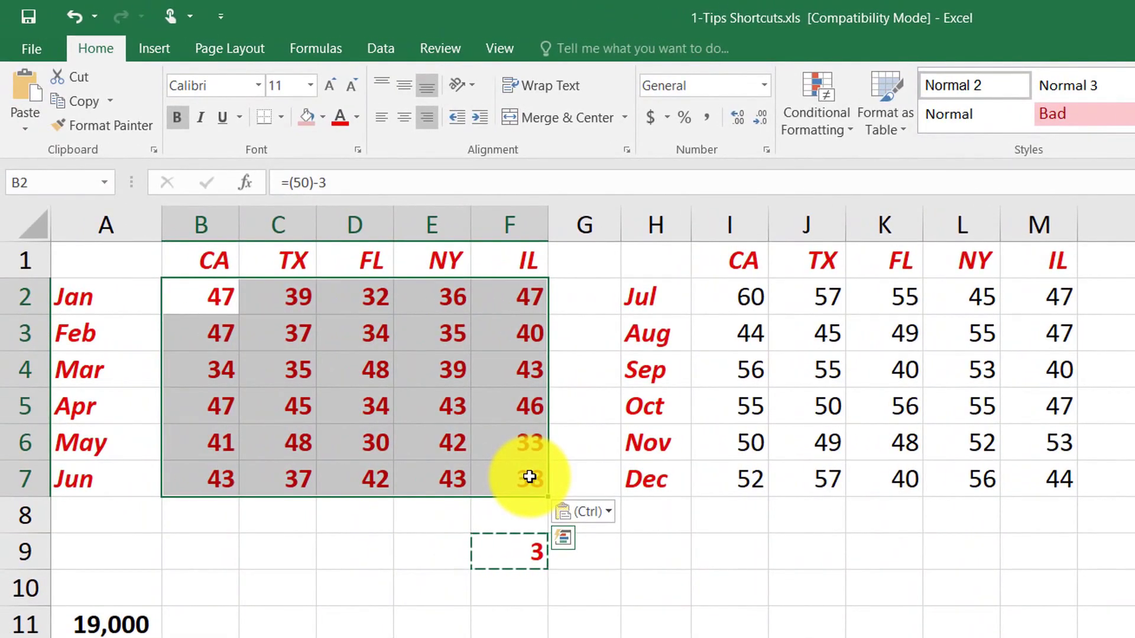
- Undo the Paste Special subtraction and the 3 entered in F9
{"action": "key", "text": "ctrl+z"}
{"action": "key", "text": "ctrl+z"}
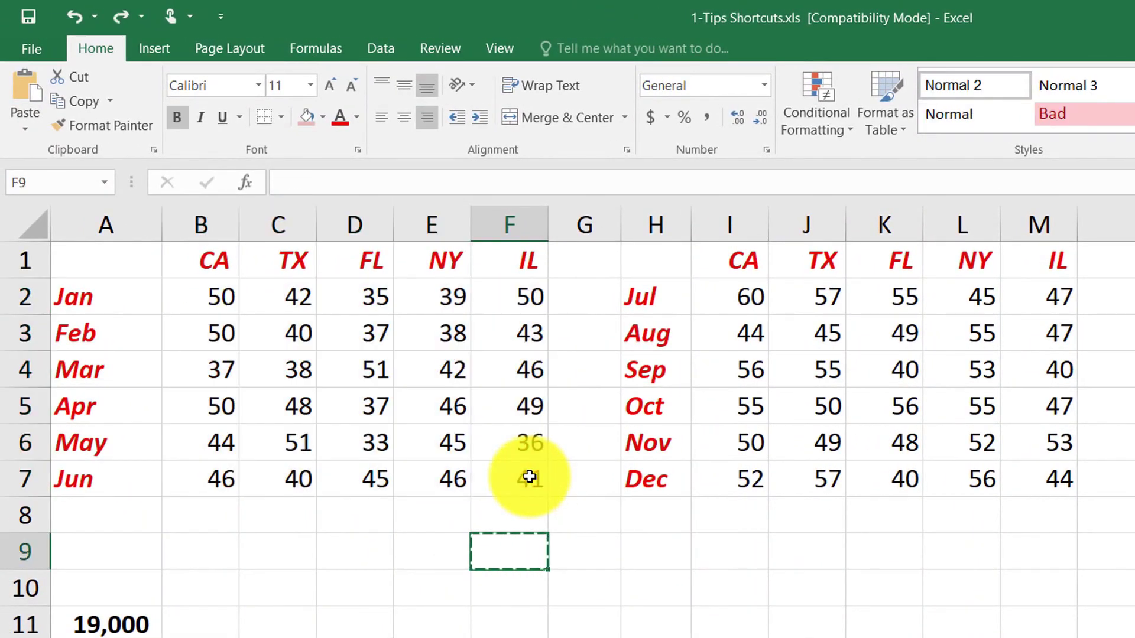
{"action": "left_click", "coordinate": [810, 615]}
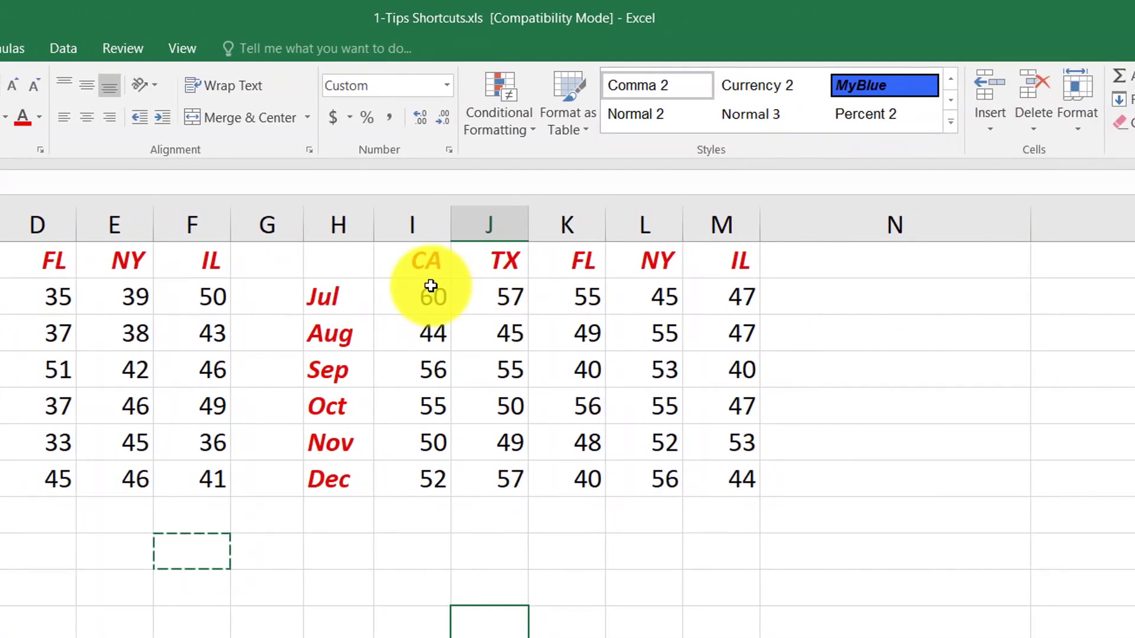
- Copy the July to December state figures in I2:M7 and paste them starting at I10
{"action": "left_click_drag", "start_coordinate": [431, 286], "coordinate": [715, 478]}
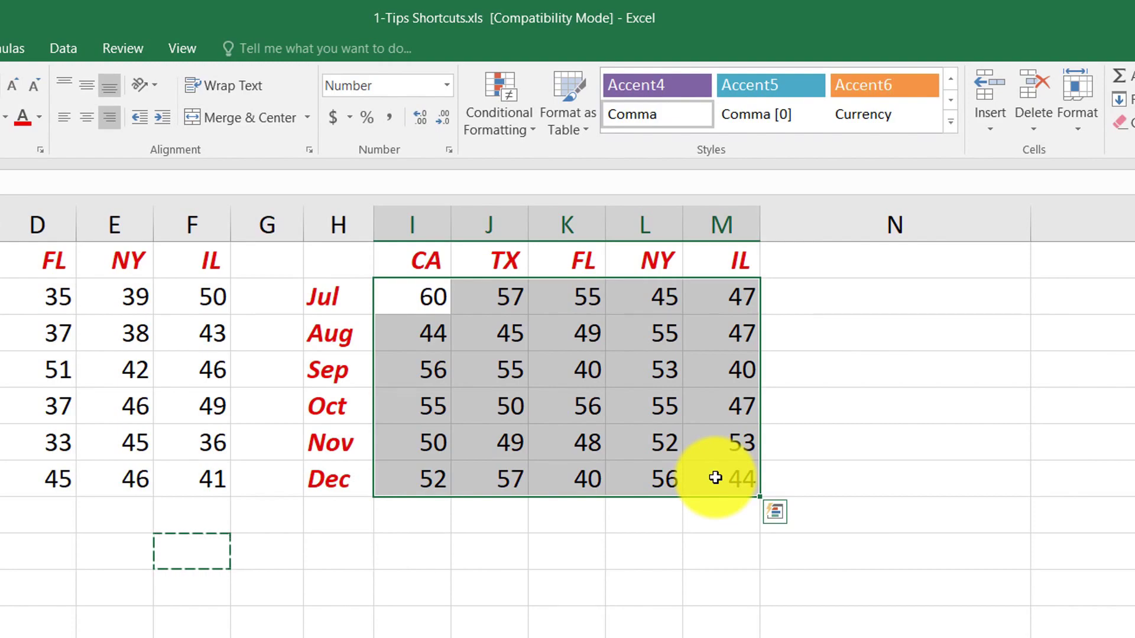
{"action": "key", "text": "ctrl+c"}
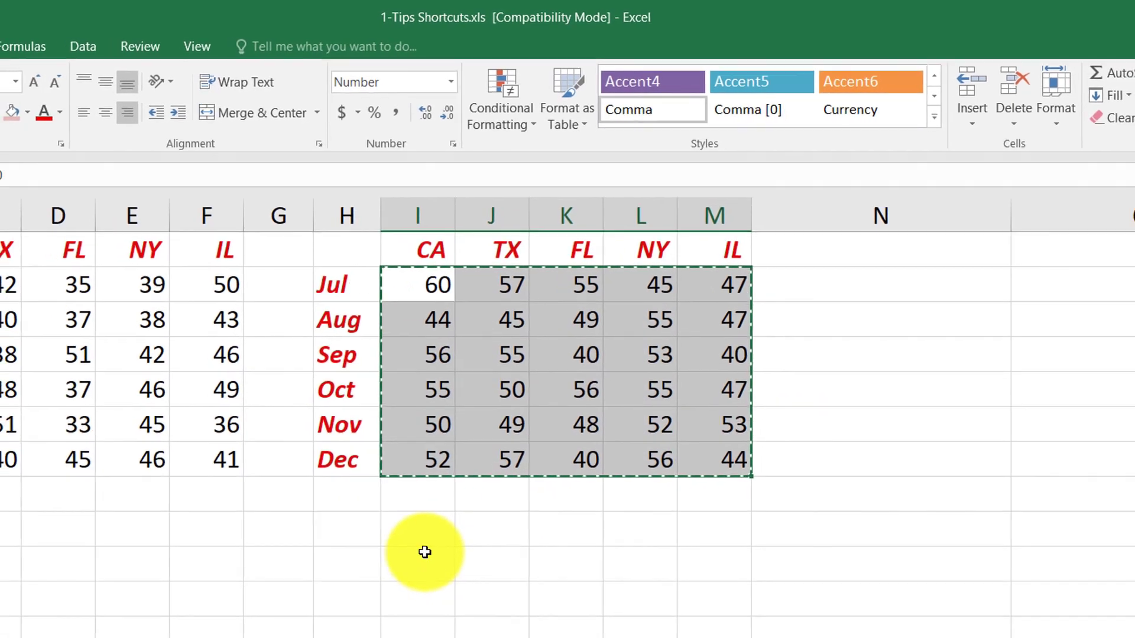
{"action": "left_click", "coordinate": [425, 552]}
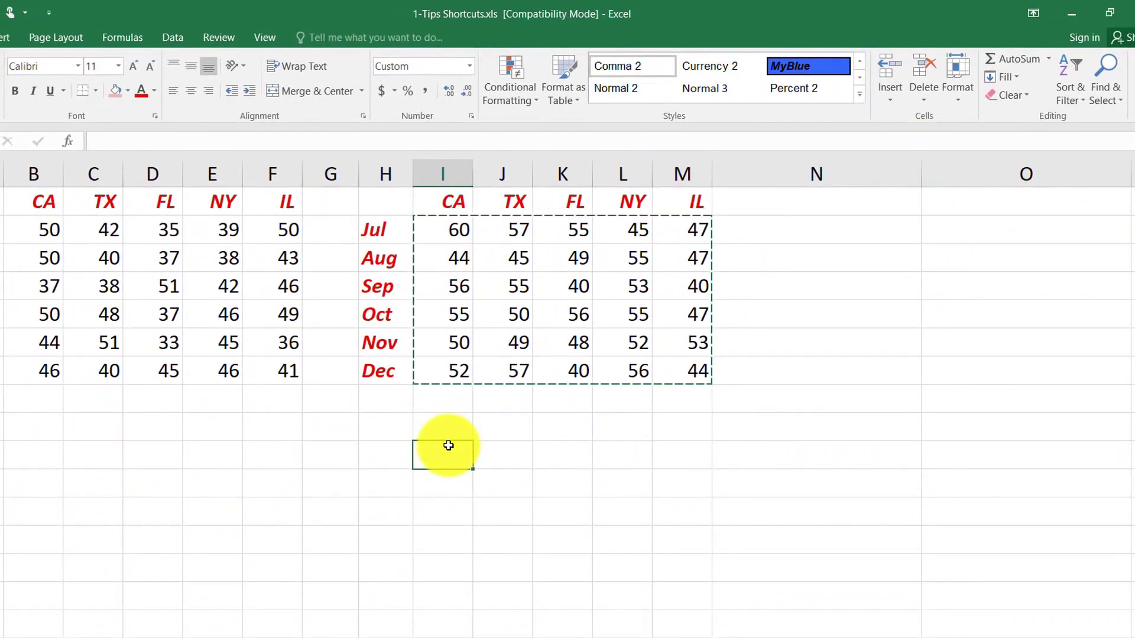
{"action": "key", "text": "ctrl+v"}
{"action": "left_click", "coordinate": [772, 388]}
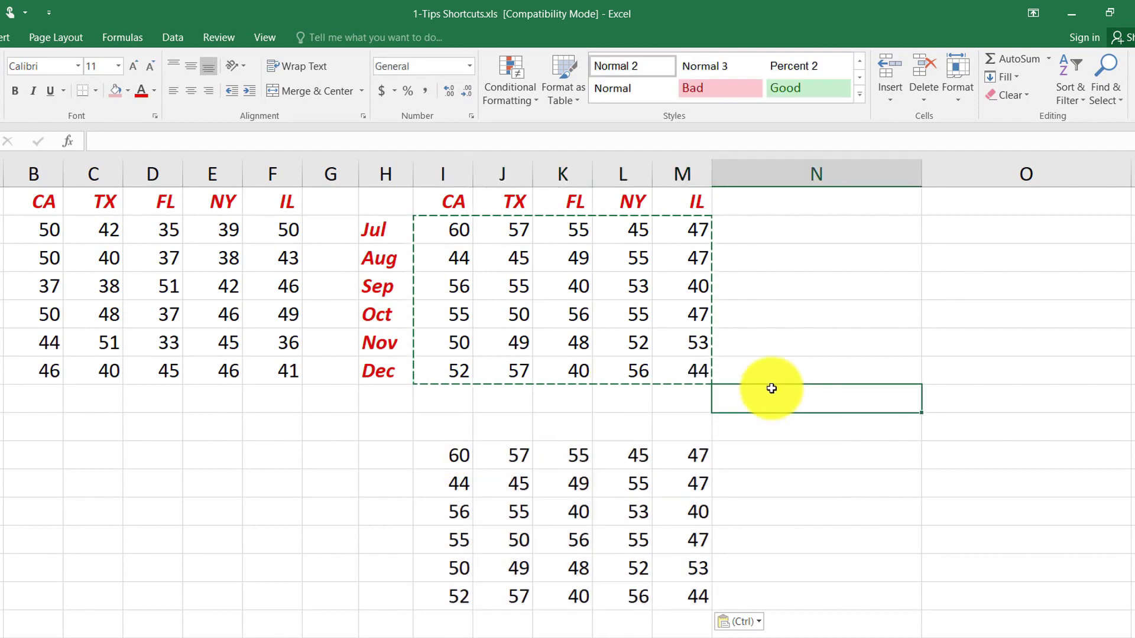
- Enter the value 1.25 in M8, directly below the July to December table
{"action": "left_click", "coordinate": [680, 397]}
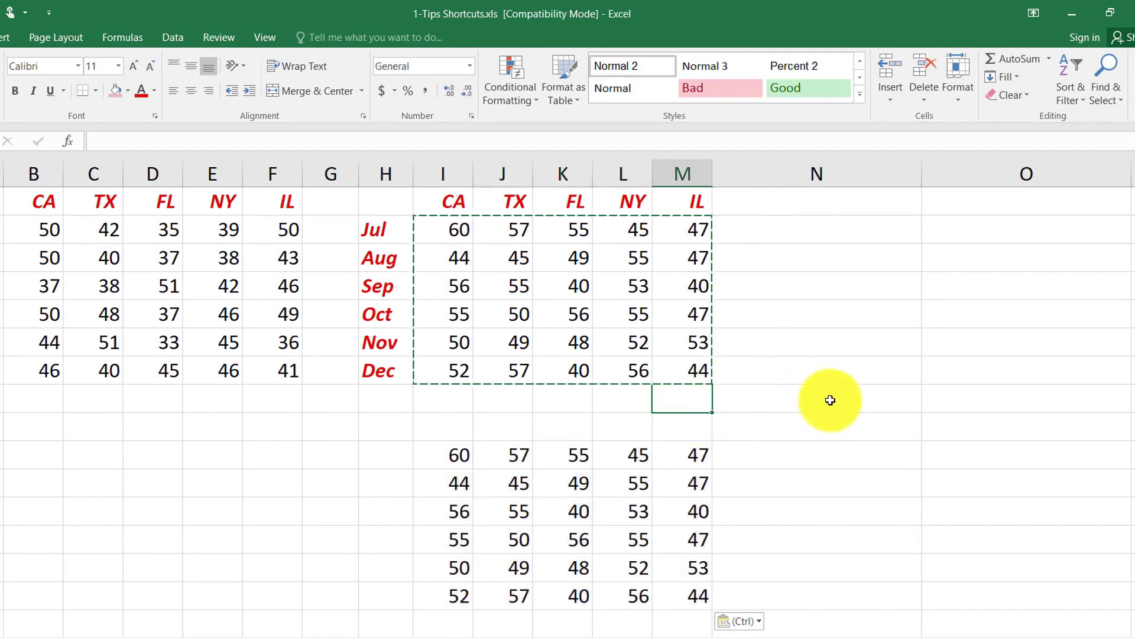
{"action": "key", "text": "Escape"}
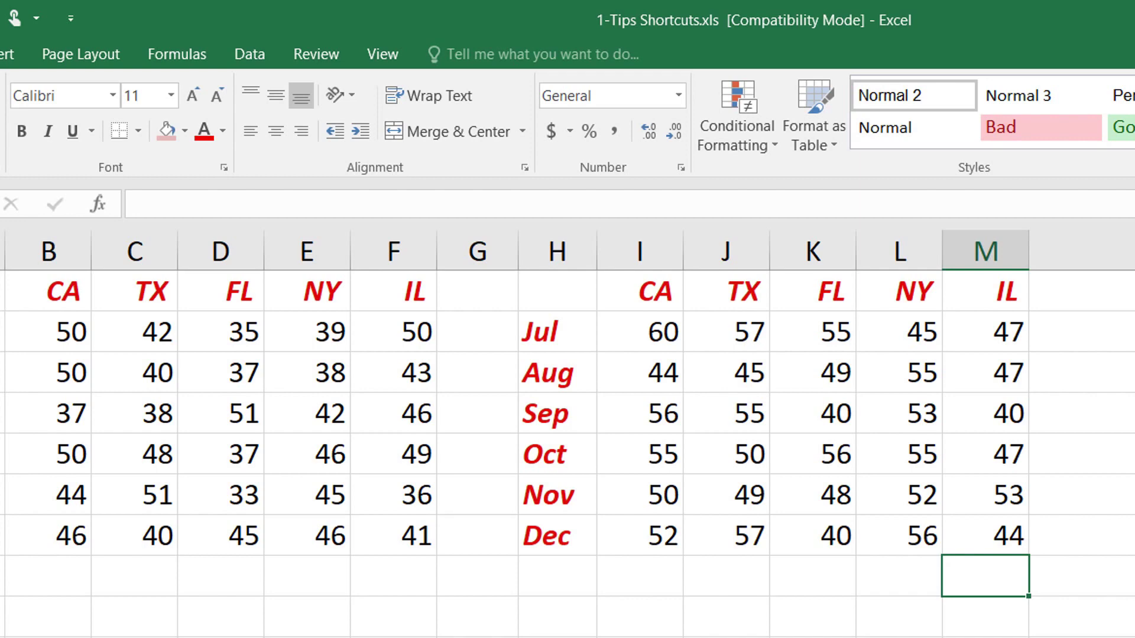
{"action": "type", "text": "1"}
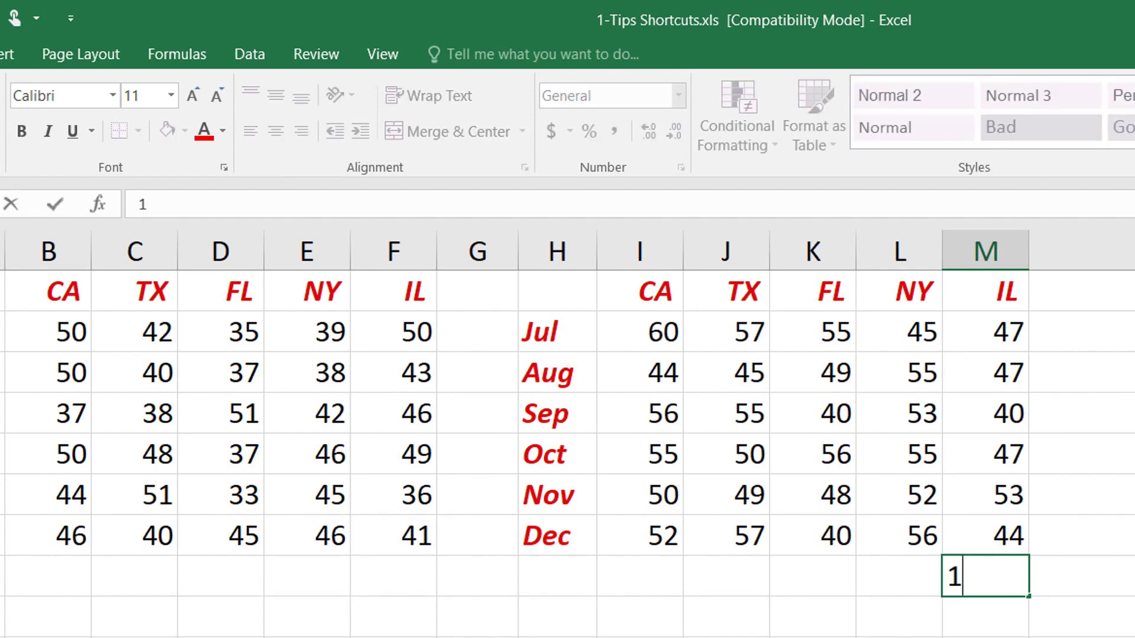
{"action": "type", "text": ".25"}
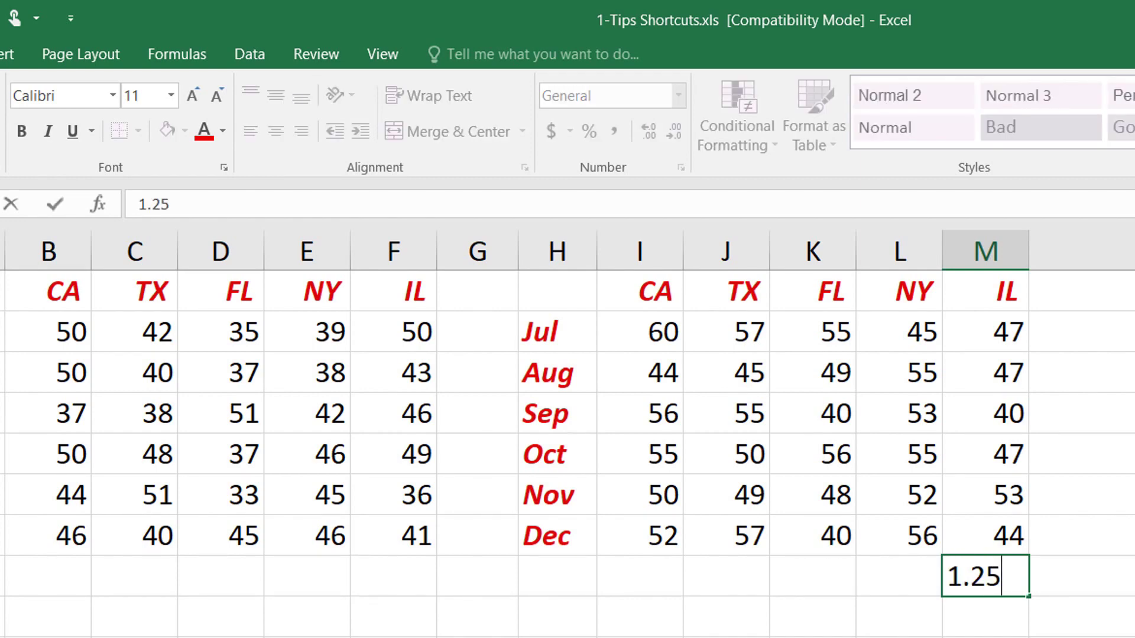
{"action": "key", "text": "Return"}
{"action": "key", "text": "Up"}
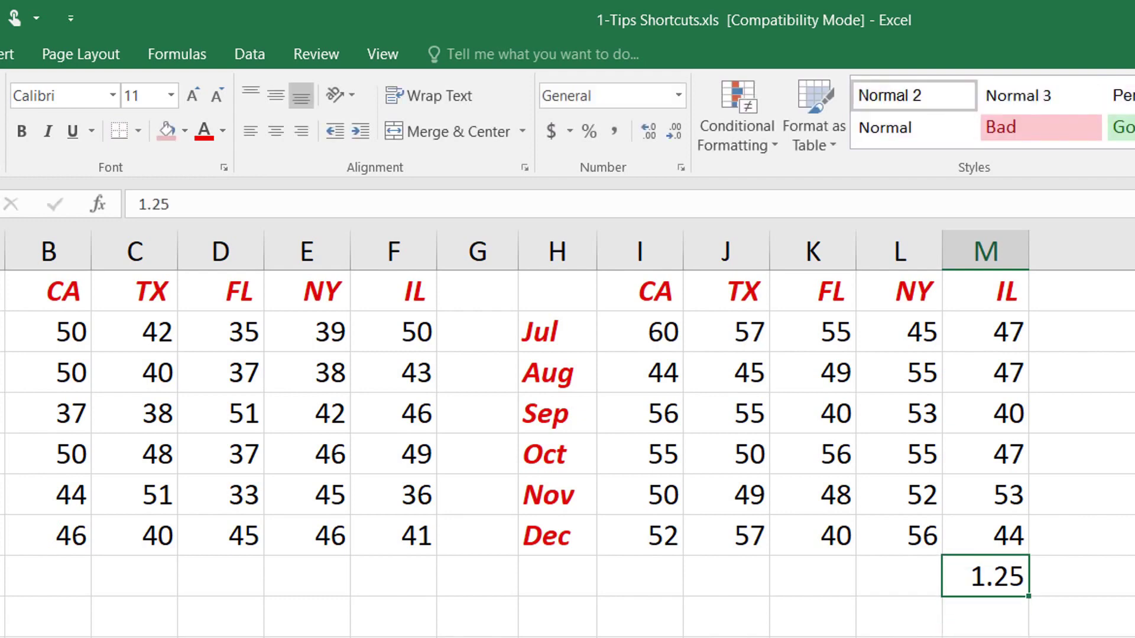
- Multiply the July to December figures in I2:M7 by the 1.25 in M8 using Paste Special with the Multiply operation
{"action": "key", "text": "ctrl+c"}
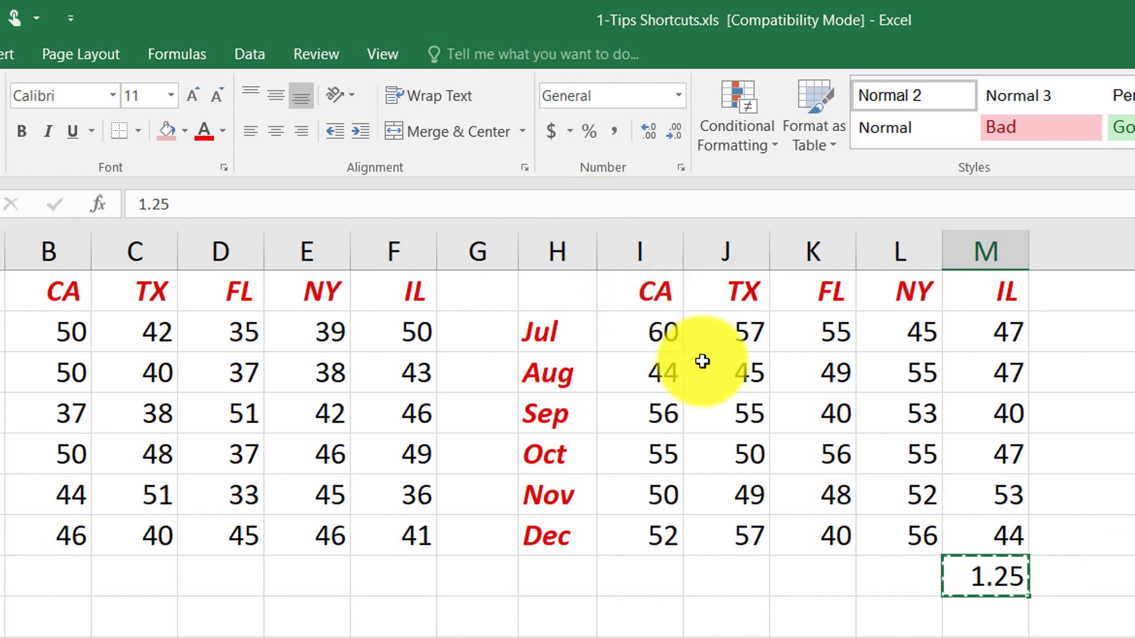
{"action": "left_click_drag", "start_coordinate": [641, 329], "coordinate": [984, 537]}
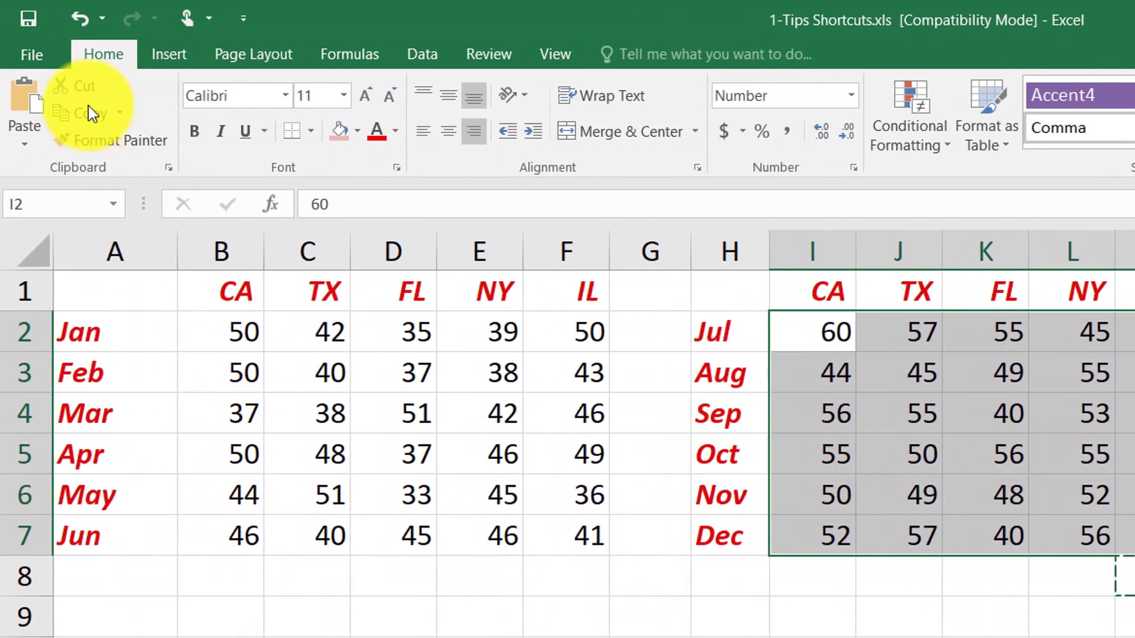
{"action": "left_click", "coordinate": [35, 145]}
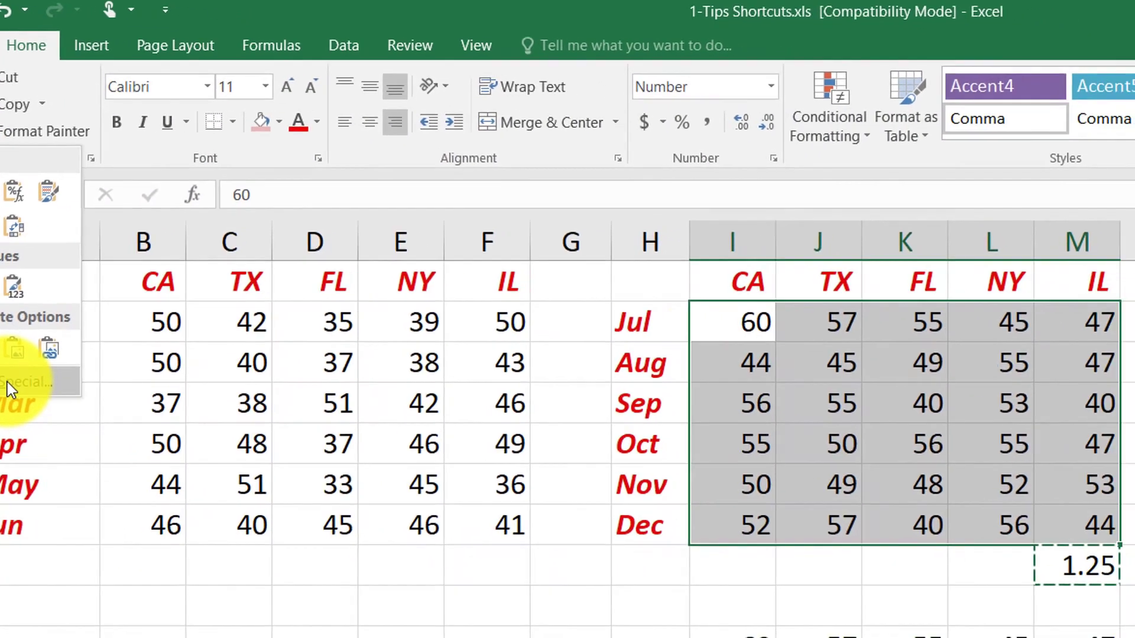
{"action": "left_click", "coordinate": [7, 382]}
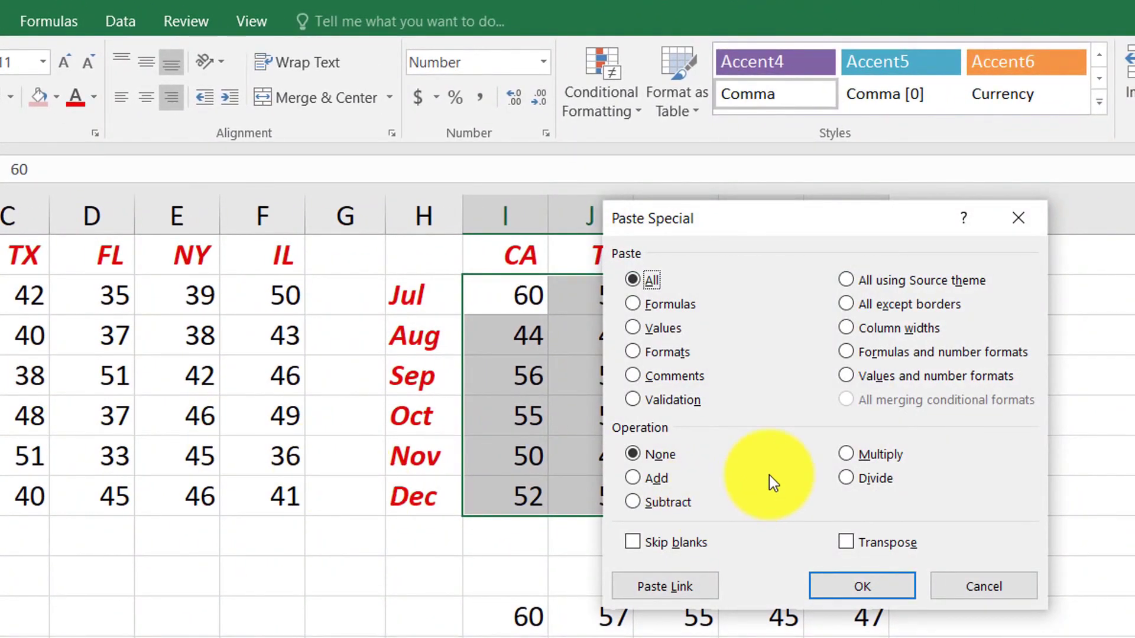
{"action": "left_click", "coordinate": [854, 455]}
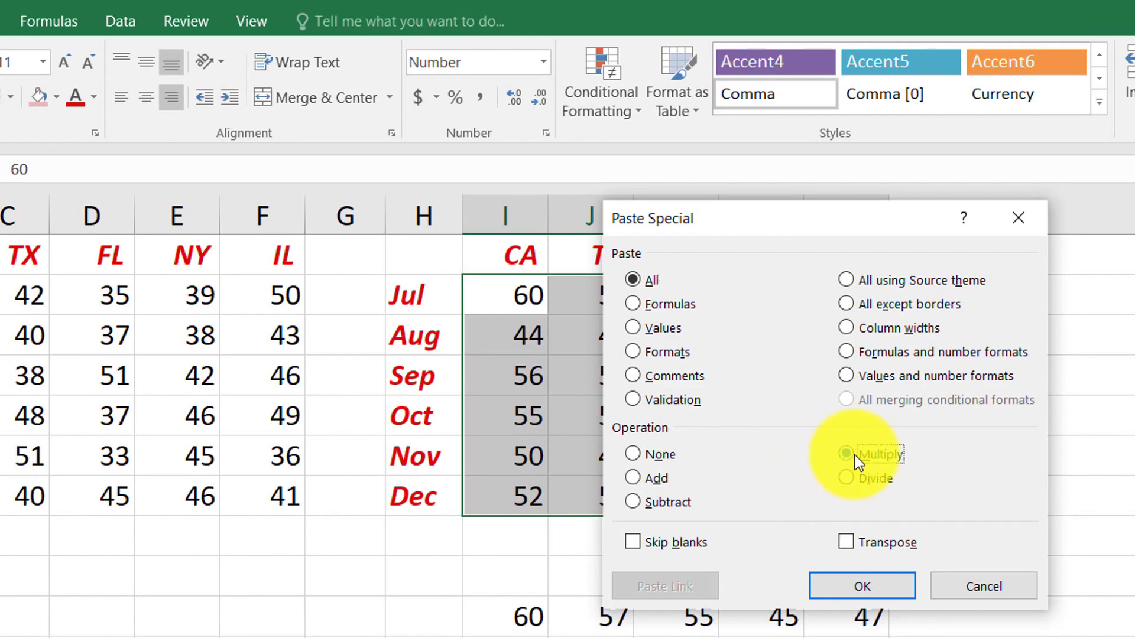
{"action": "left_click", "coordinate": [902, 584]}
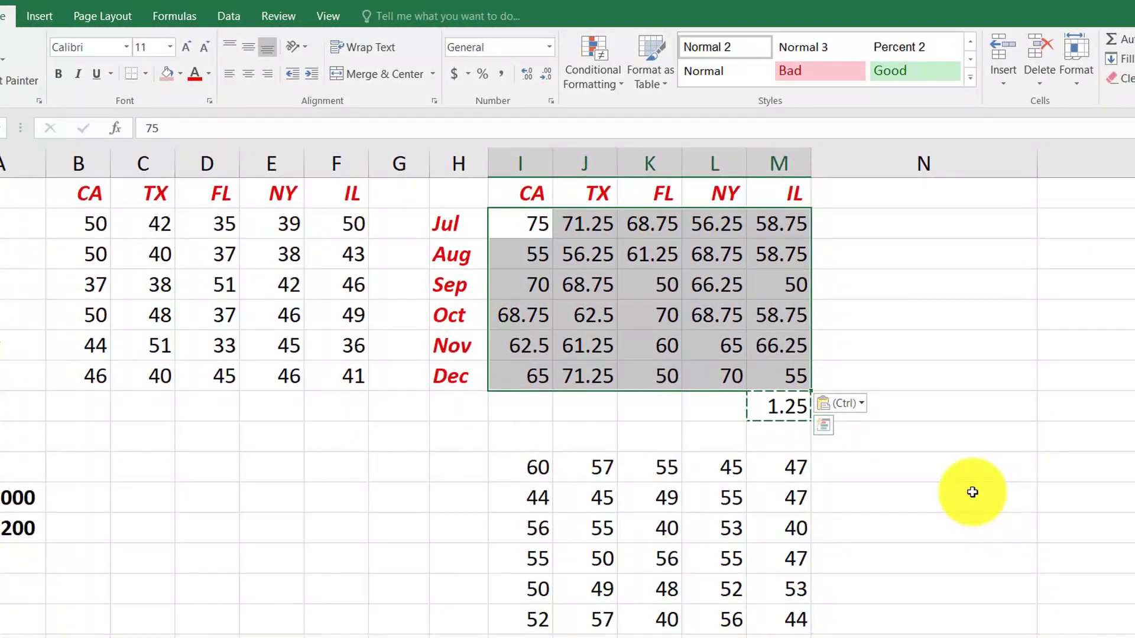
{"action": "left_click", "coordinate": [973, 492]}
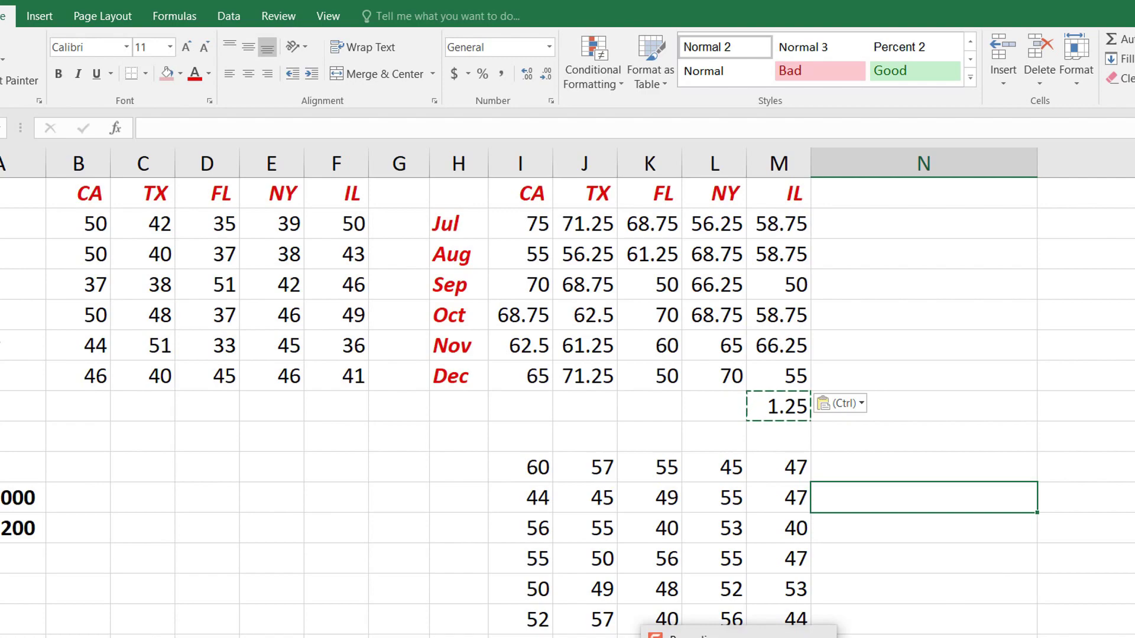
{"action": "key", "text": "F9"}
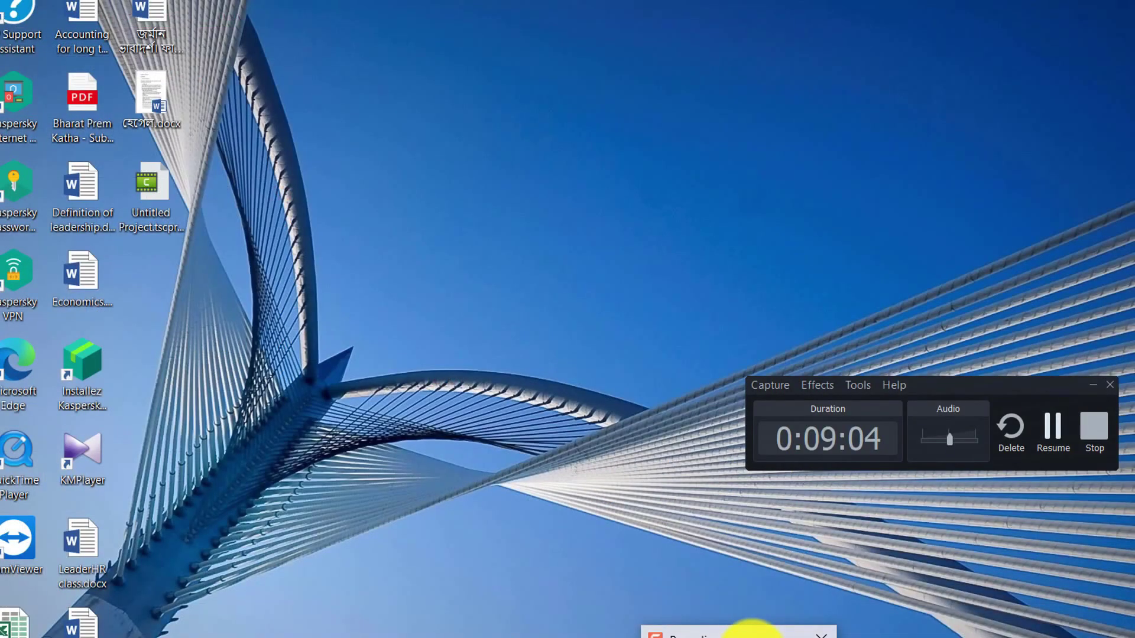
{"action": "key", "text": "F9"}
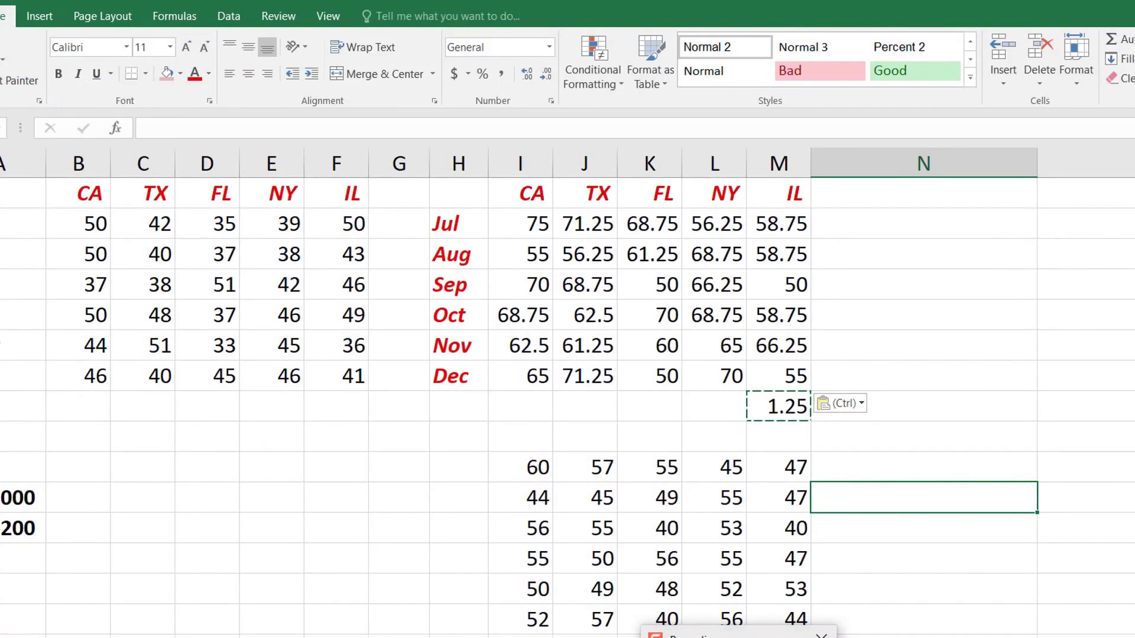